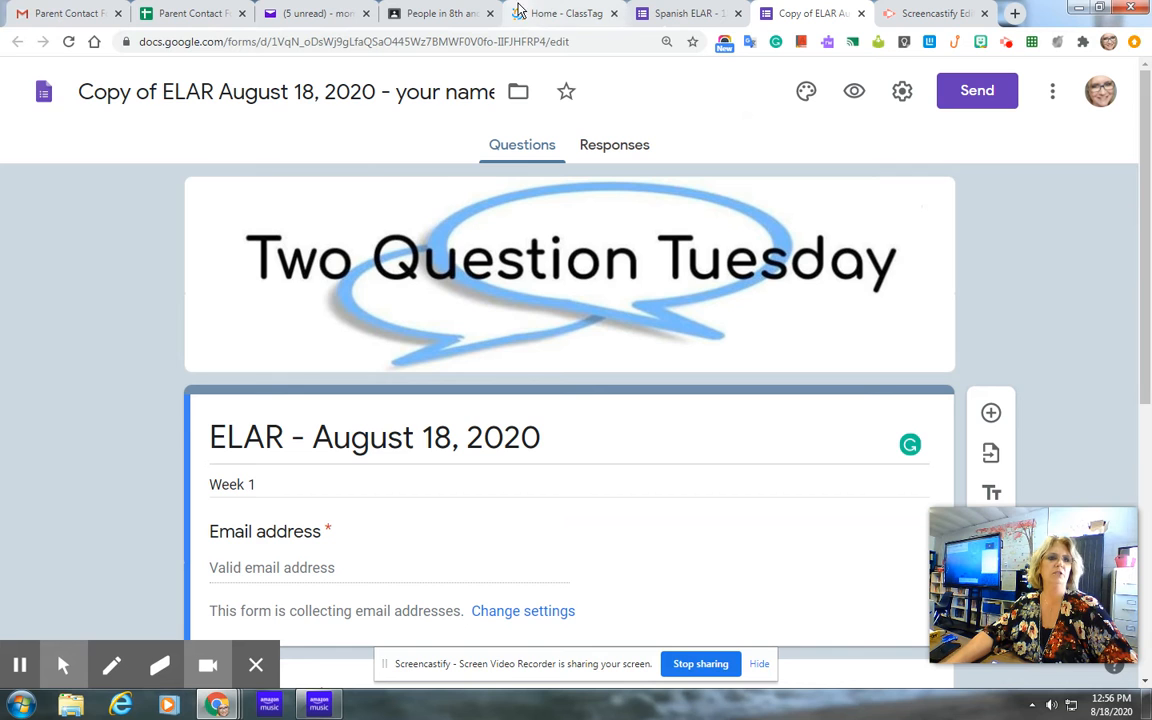
Switch to the ClassTag classroom, open the Two Question Tuesday activity and copy its message to families.
left_click(541, 14)
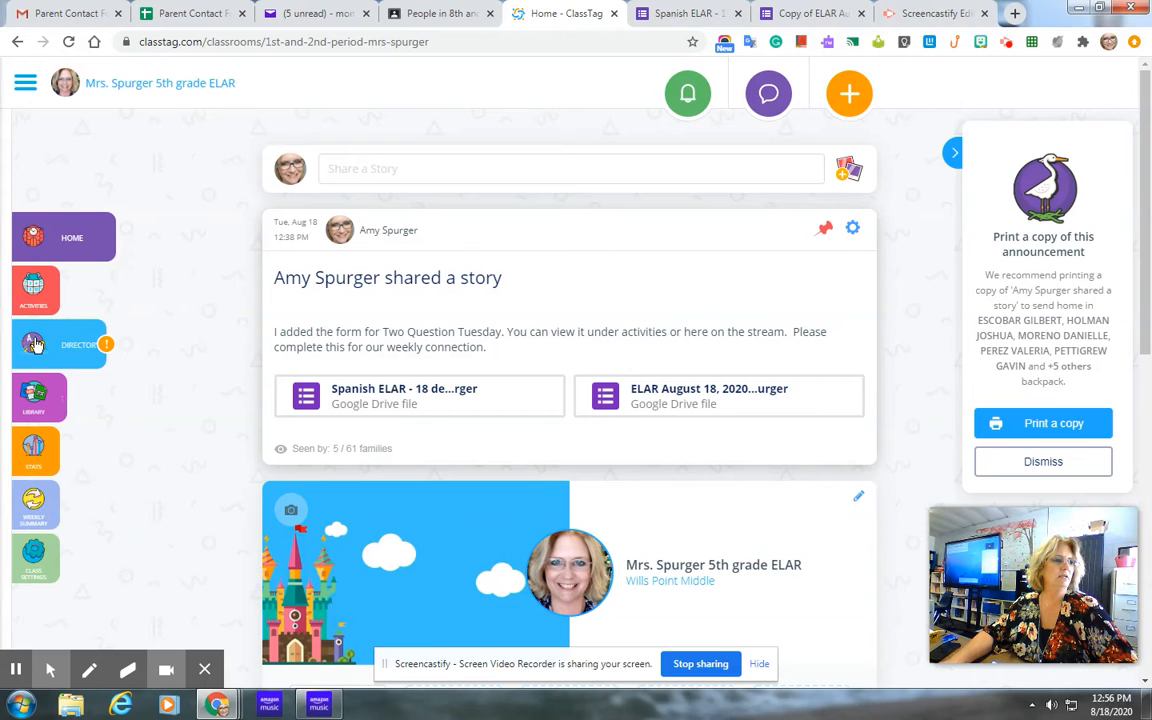
left_click(50, 293)
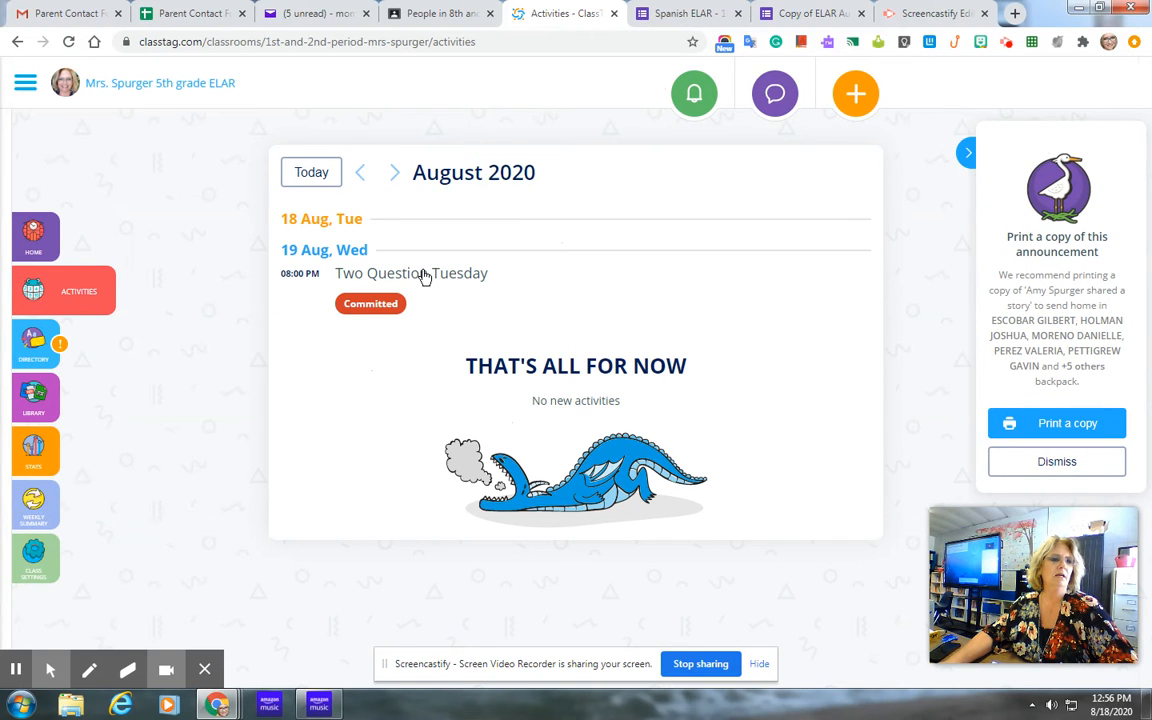
left_click(427, 275)
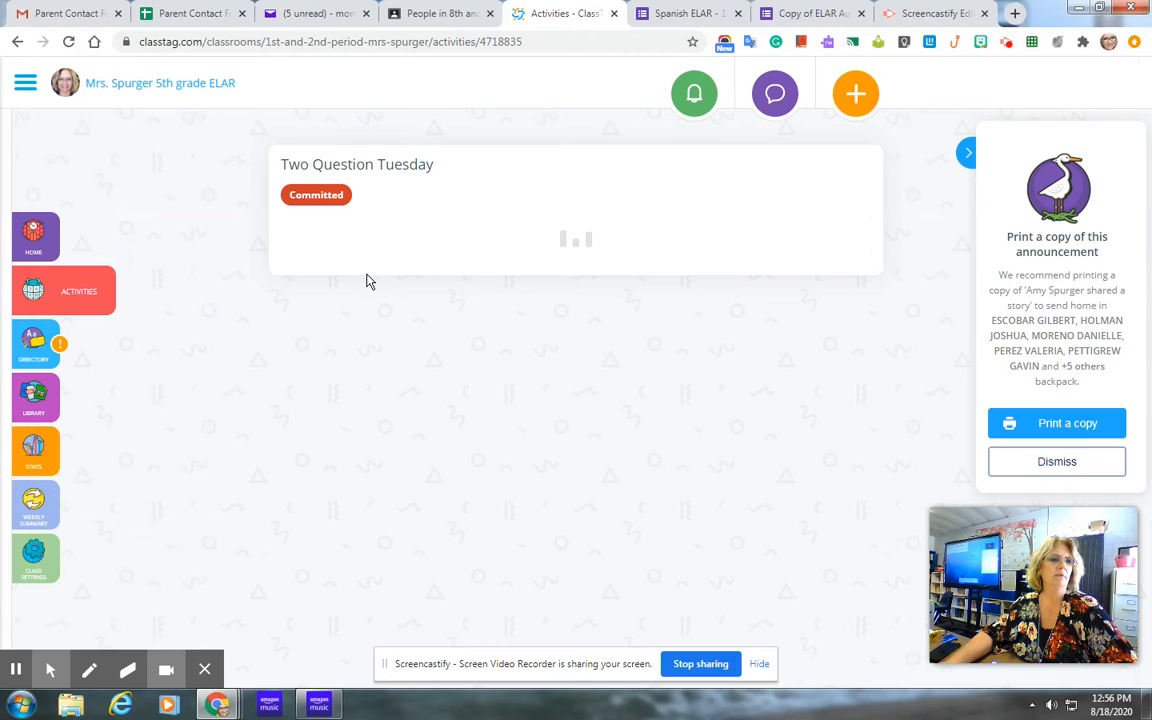
left_click_drag(283, 311, 632, 375)
key("ctrl+c")
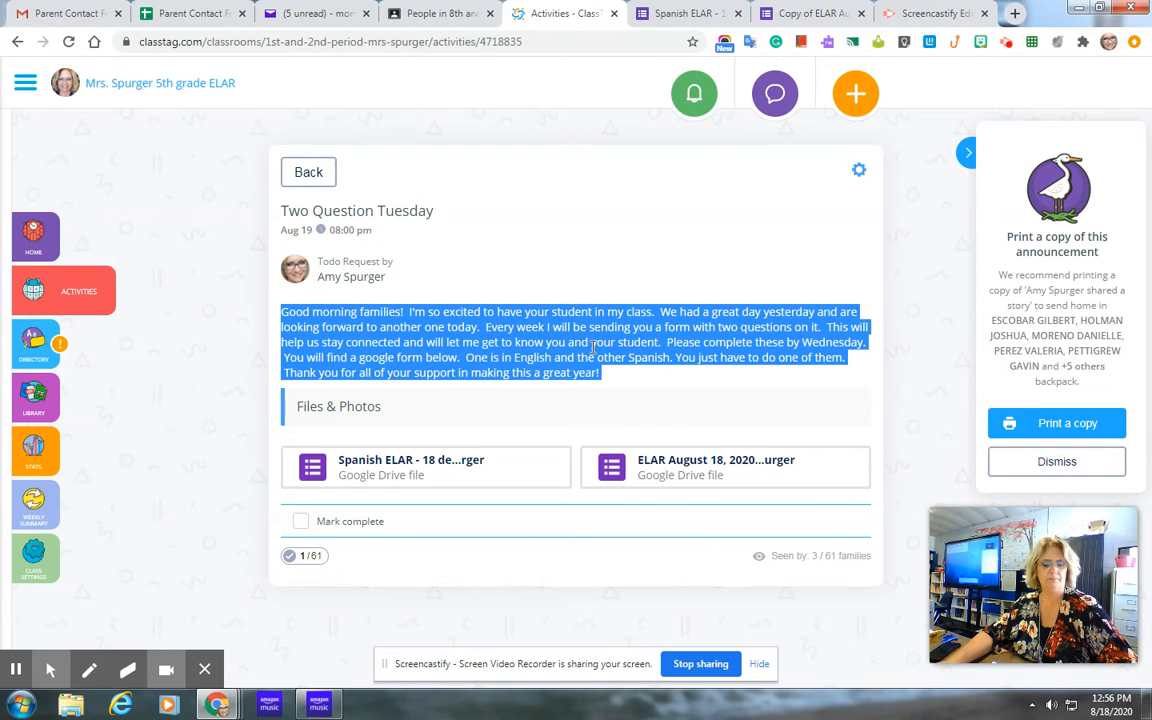
left_click(651, 194)
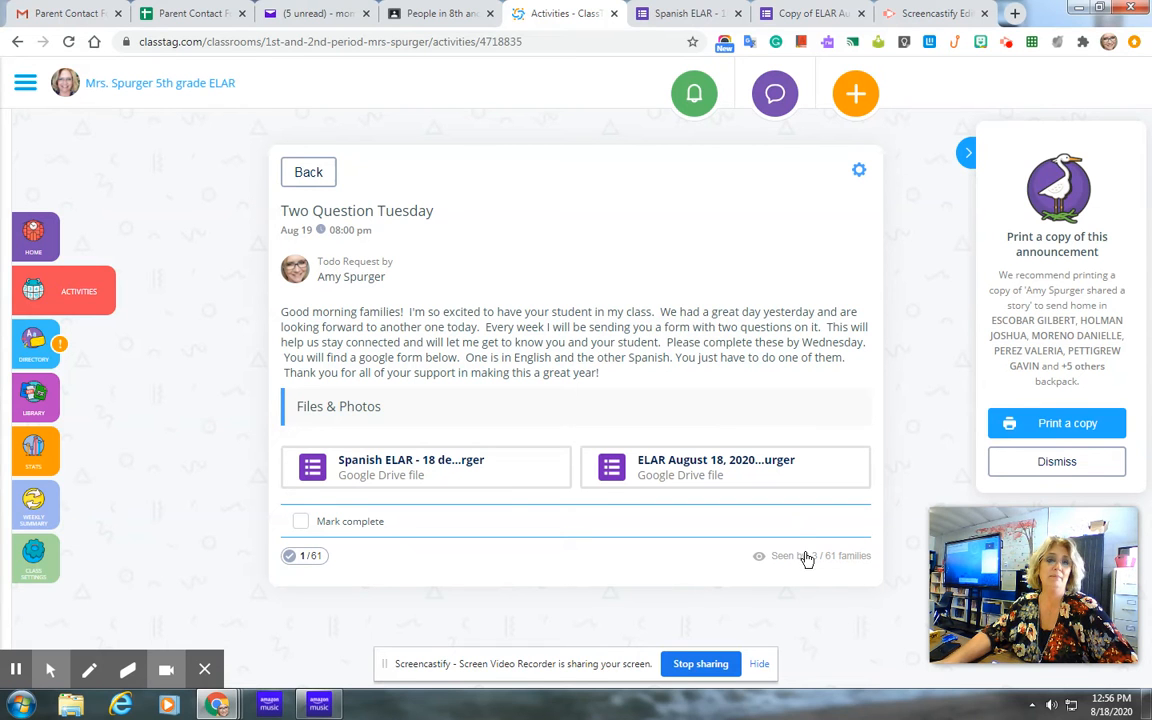
Start a new To Do Item titled "Two Question Tuesday" and paste the copied family message into its details.
left_click(866, 108)
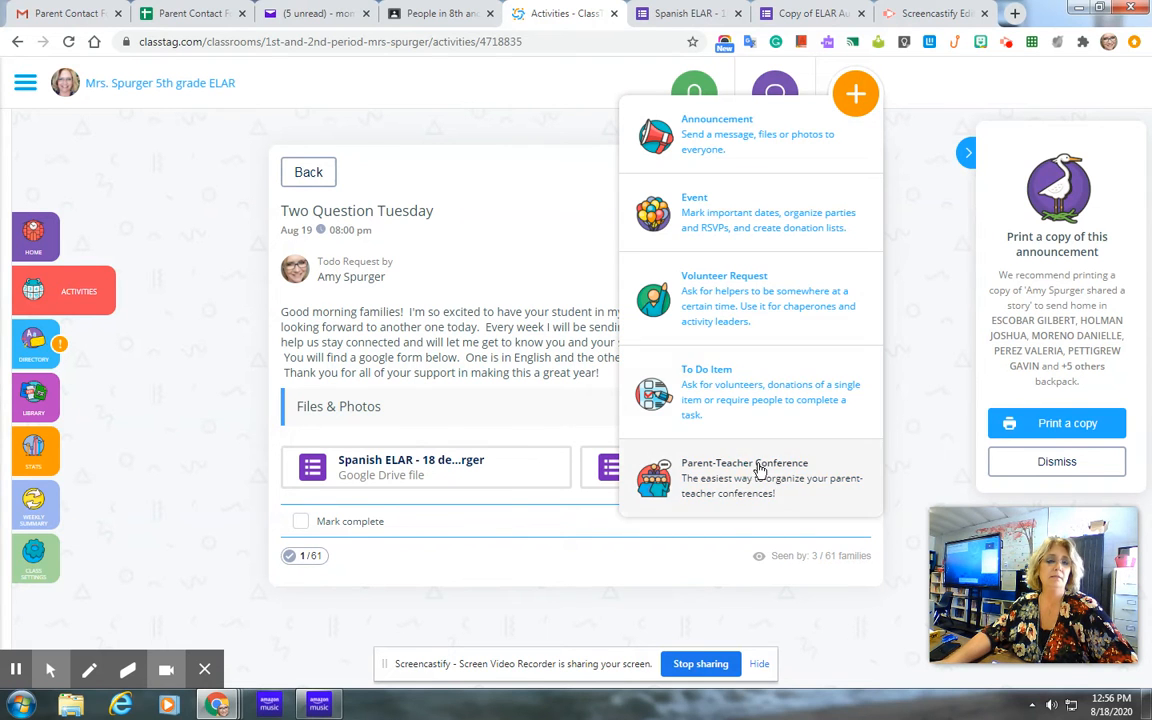
left_click(715, 402)
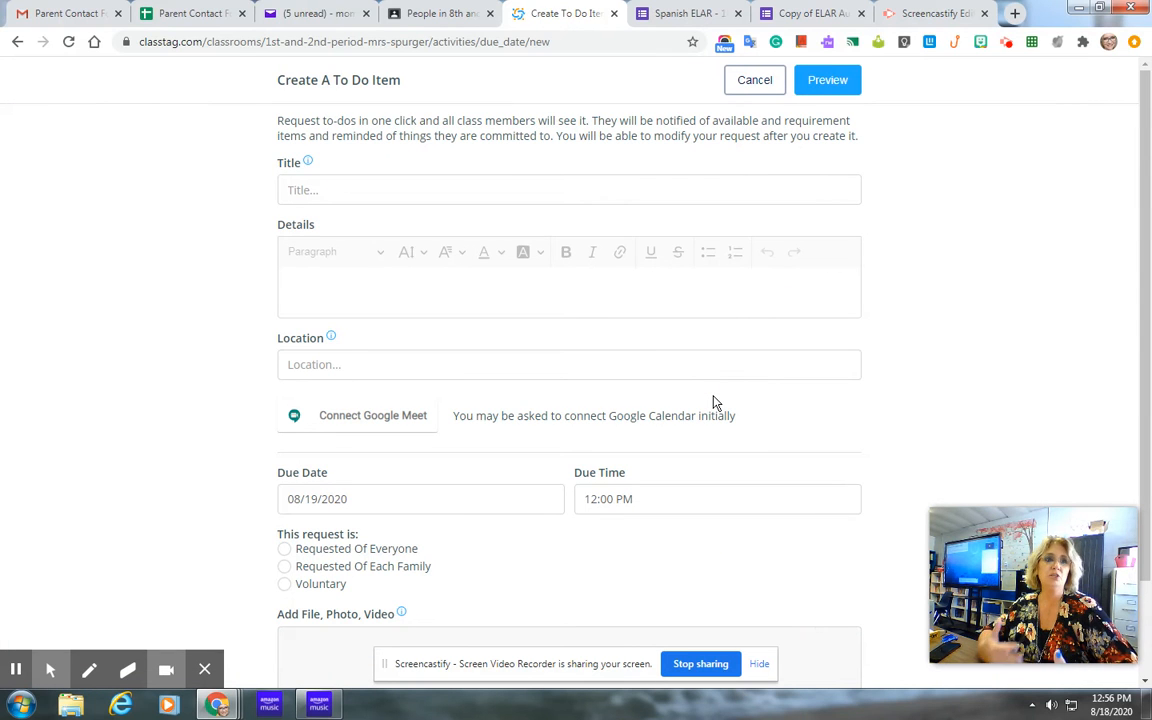
left_click(521, 194)
left_click(399, 229)
left_click(368, 270)
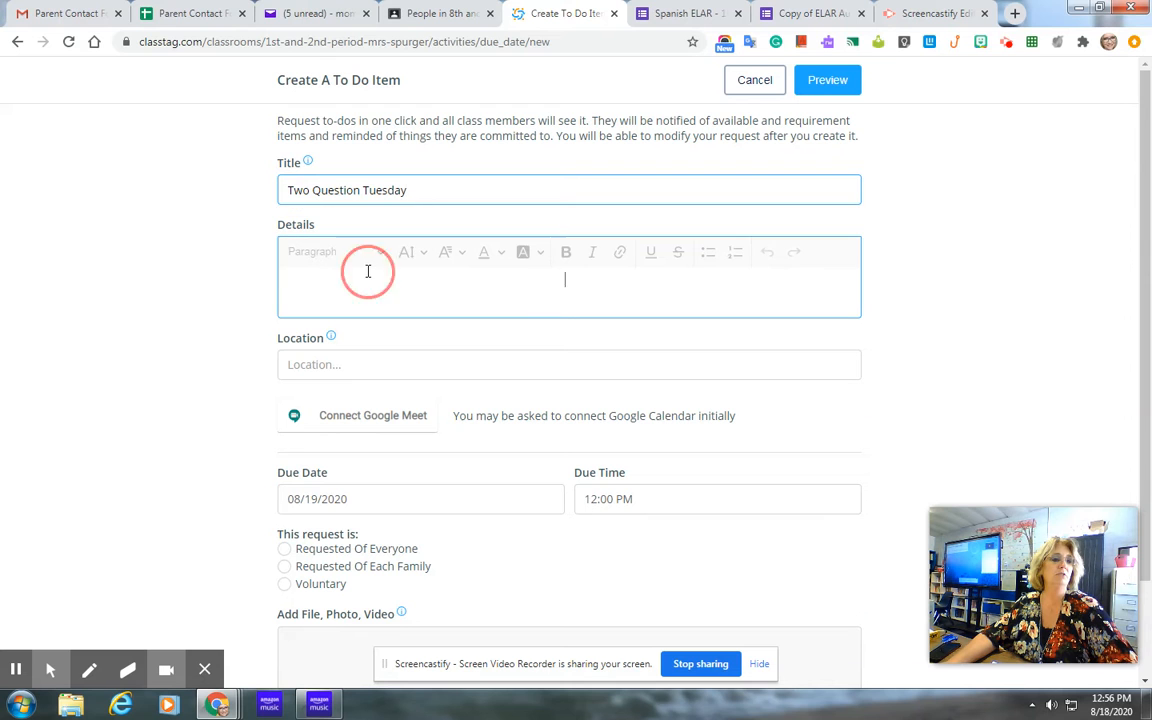
key("ctrl+v")
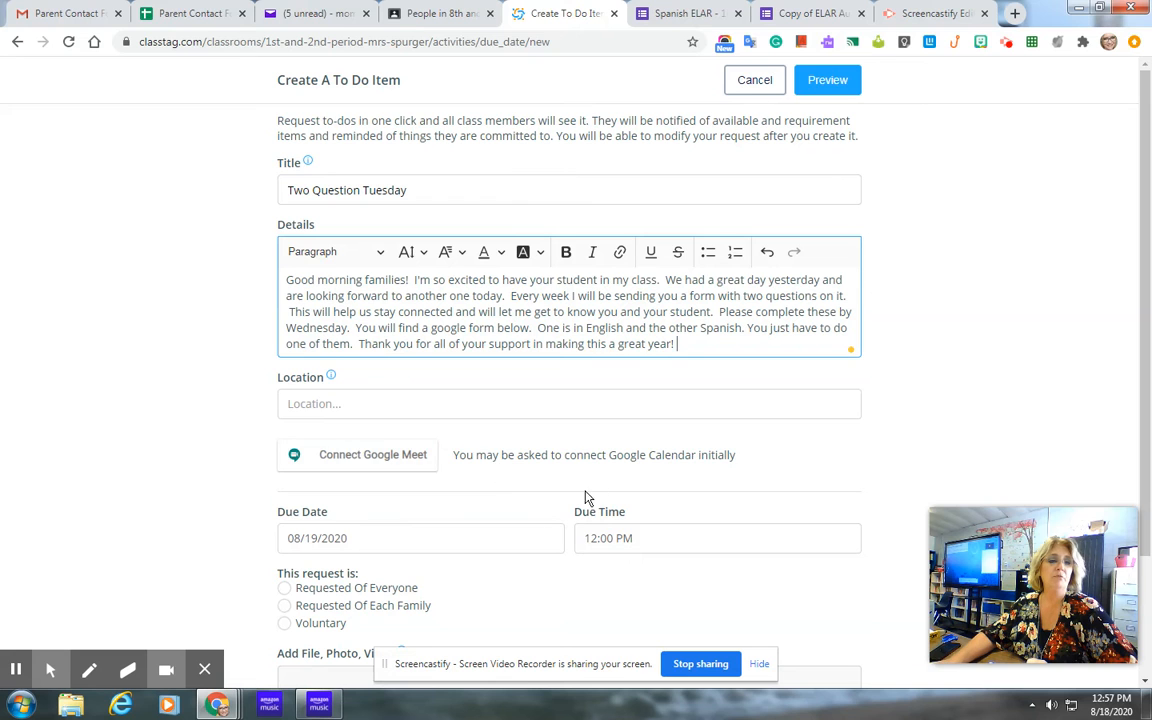
Make the to-do Requested Of Each Family and set its due time to 08:00 PM.
scroll(426, 490, "down", 1)
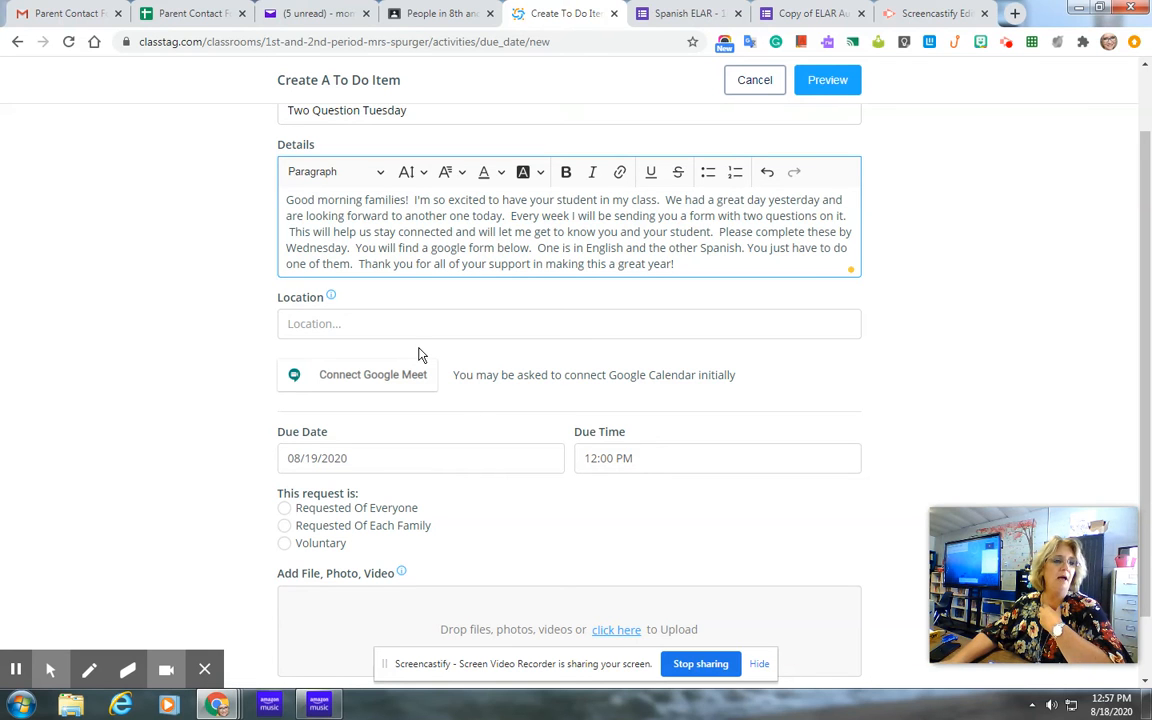
left_click(284, 526)
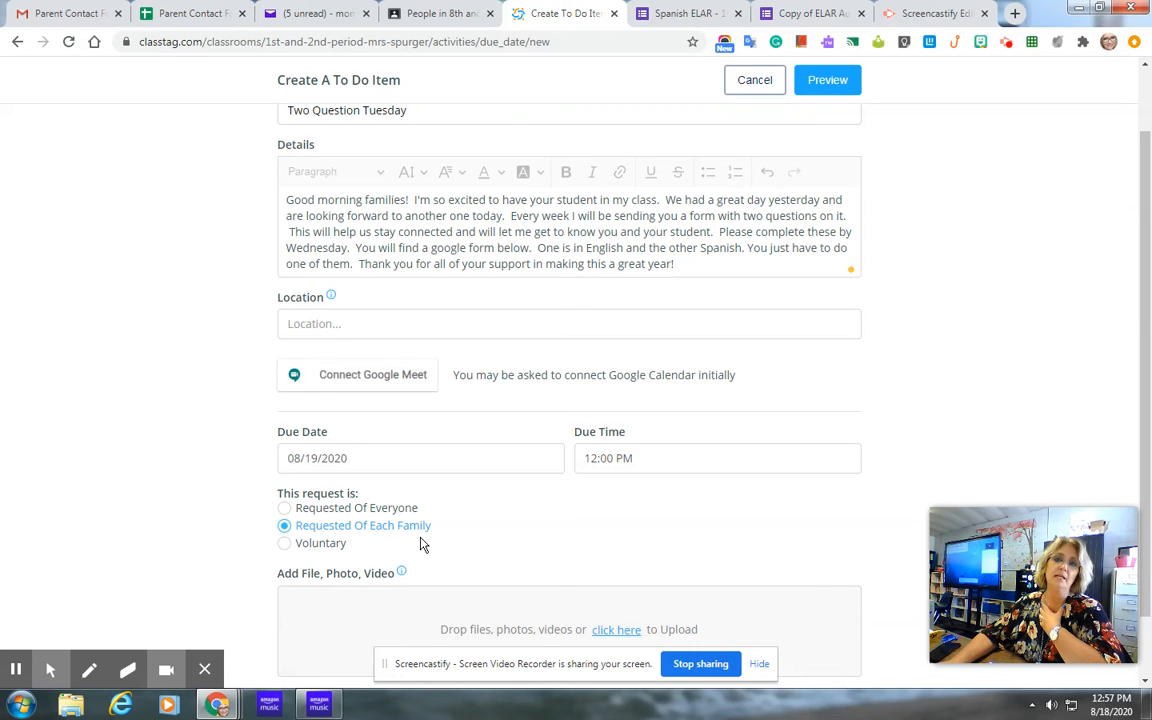
left_click(588, 459)
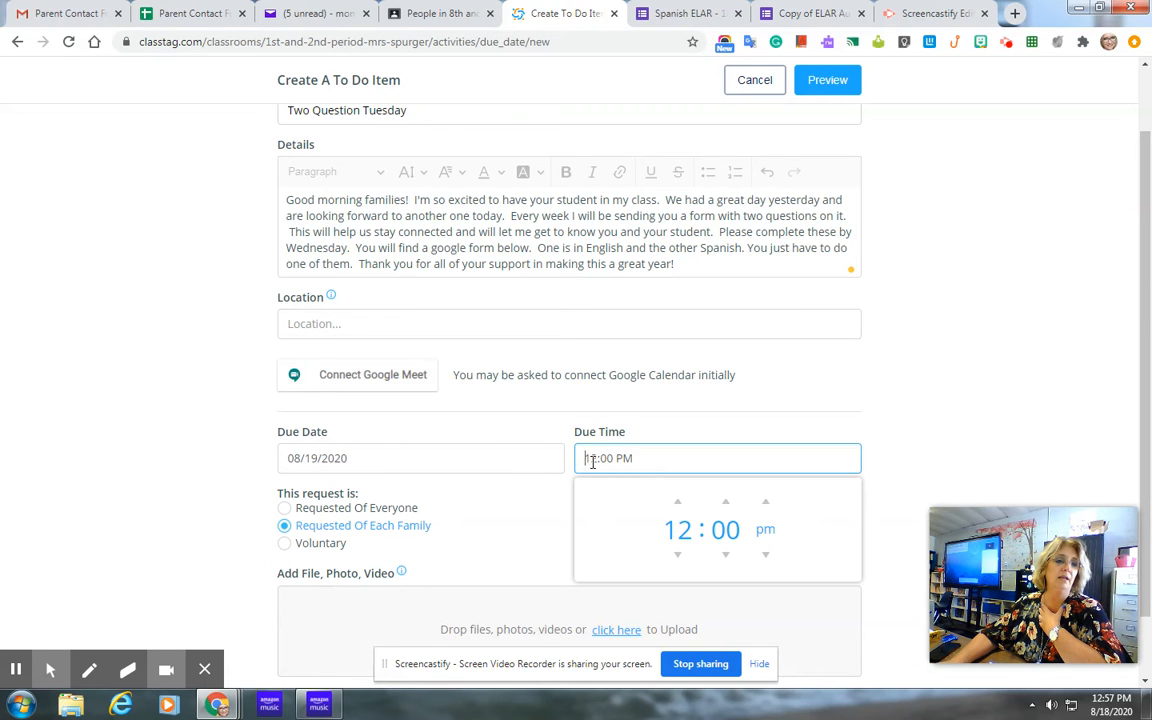
left_click(677, 555)
left_click(677, 555)
left_click(677, 555)
left_click(677, 555)
left_click(677, 555)
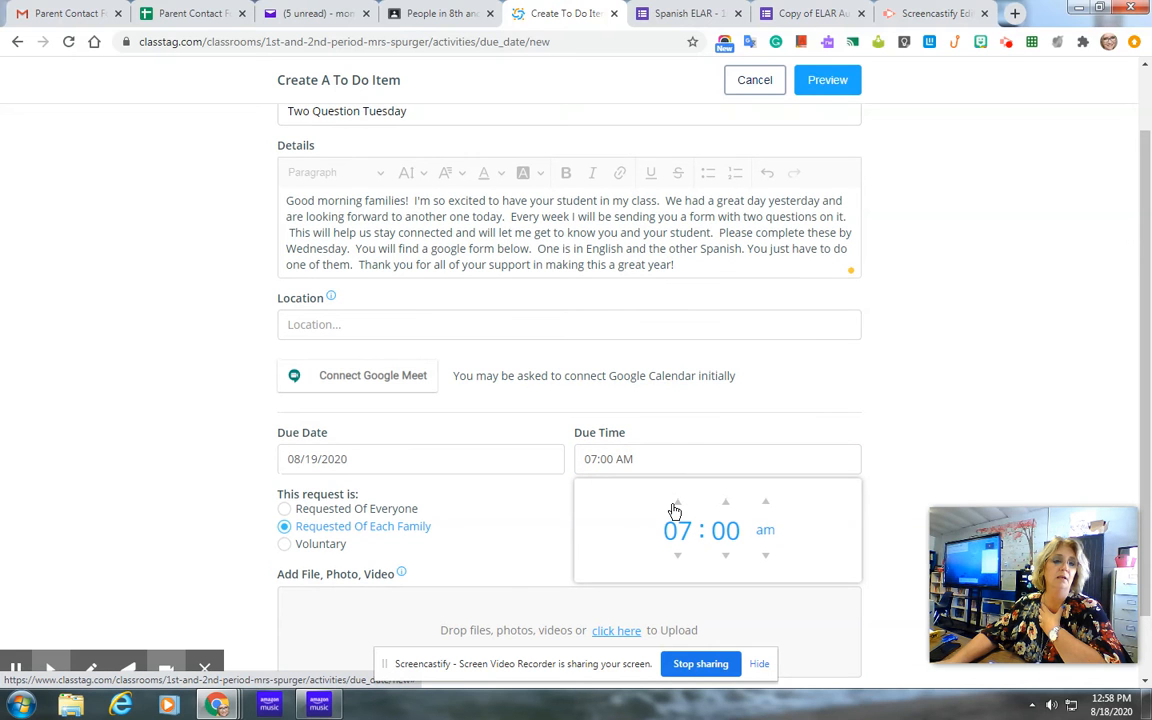
left_click(677, 503)
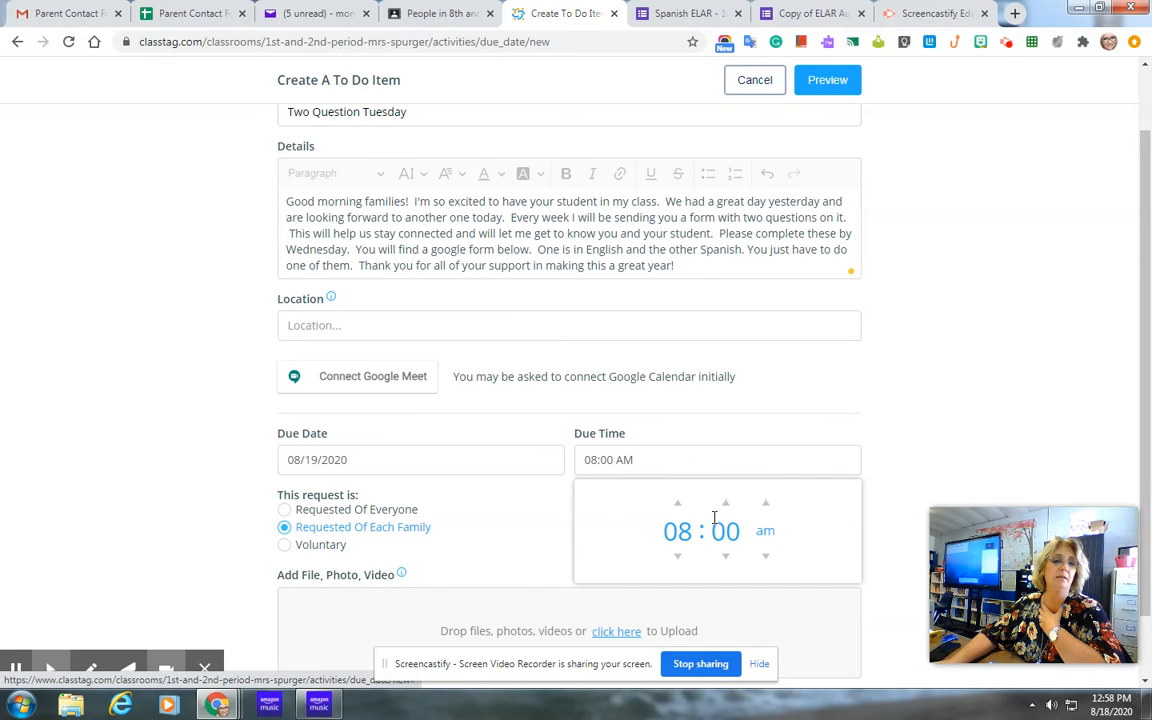
left_click(765, 505)
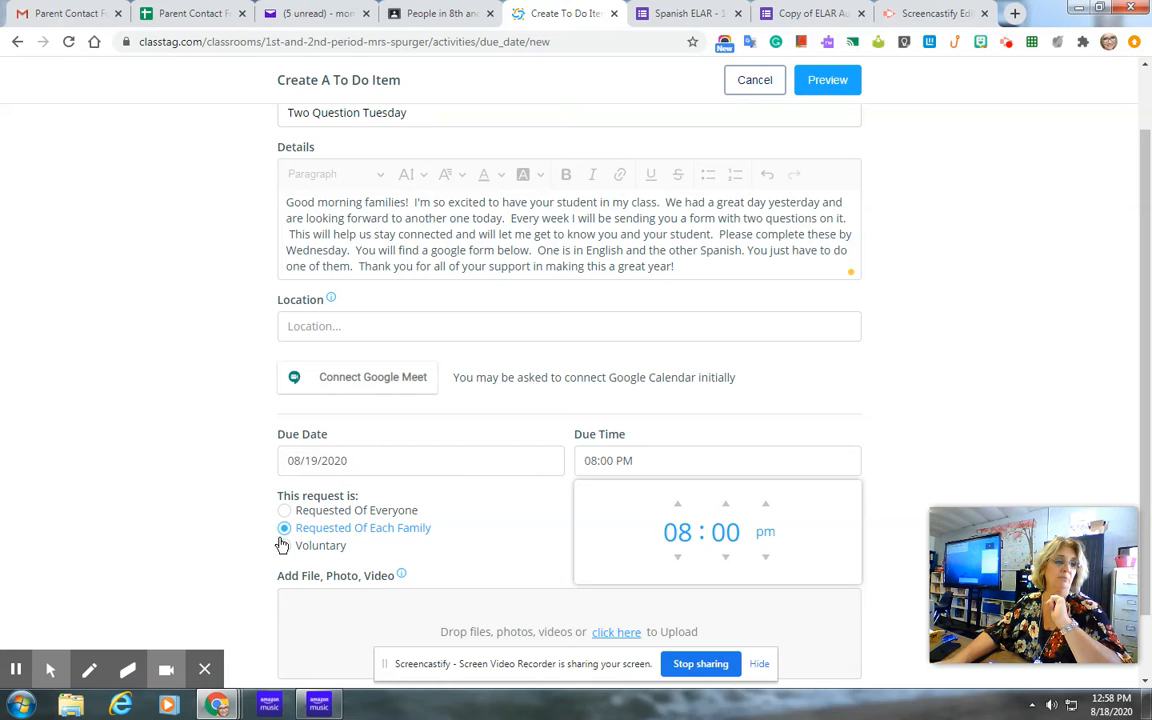
left_click(222, 527)
Attach the "Copy of ELAR August" form from the Two Question Tuesday folder in Google Drive.
scroll(222, 527, "down", 1)
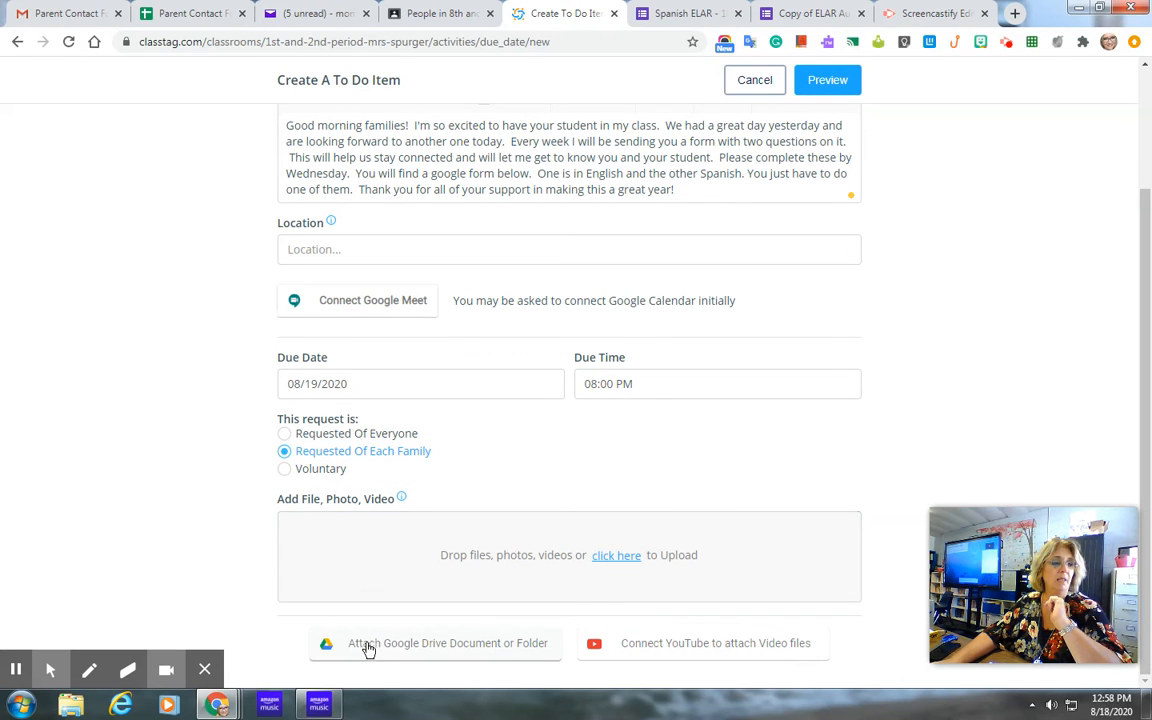
left_click(470, 658)
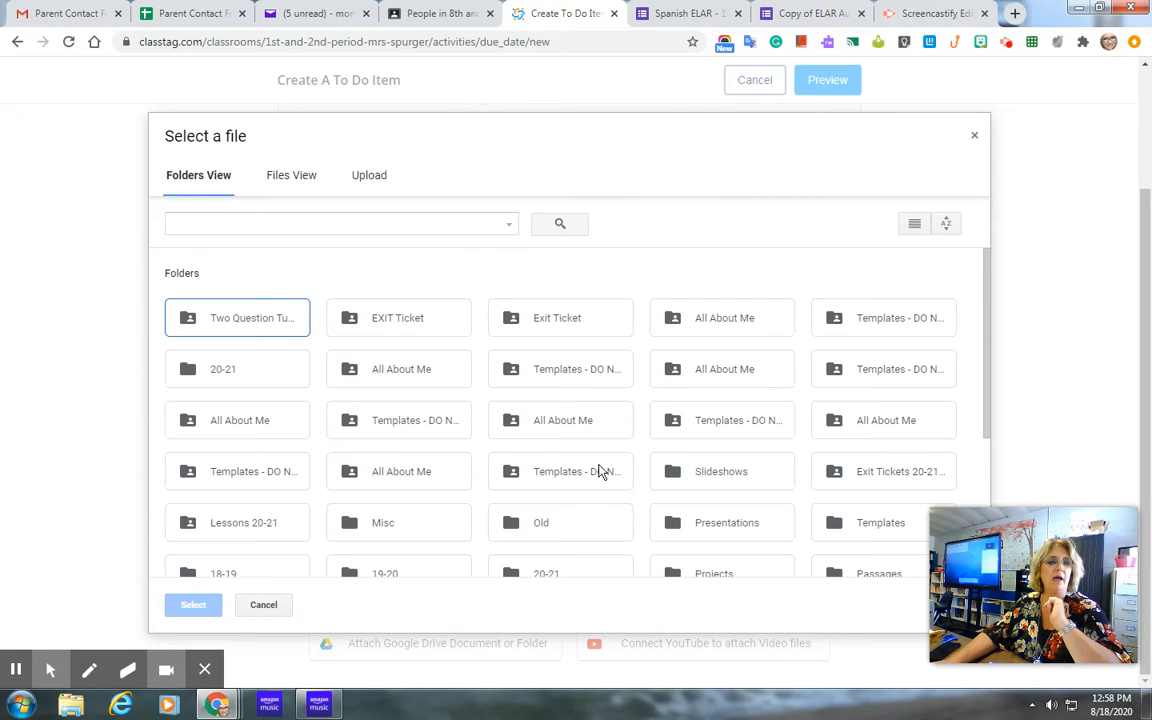
scroll(560, 512, "down", 2)
scroll(575, 510, "down", 2)
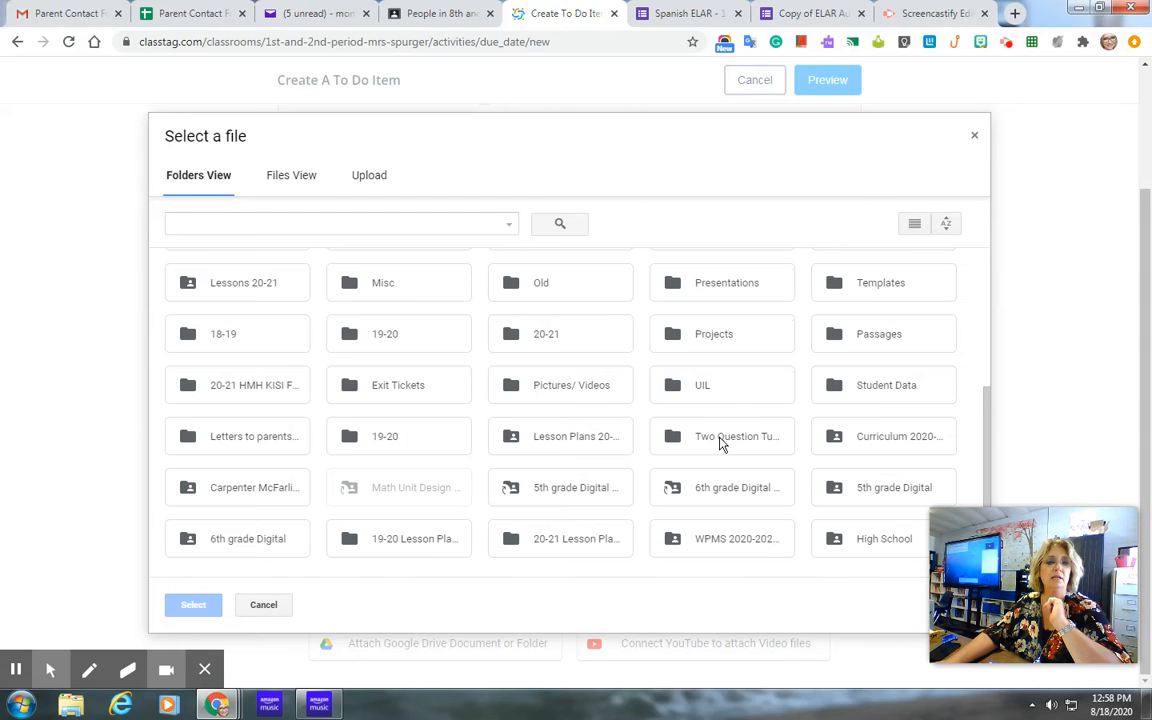
double_click(724, 437)
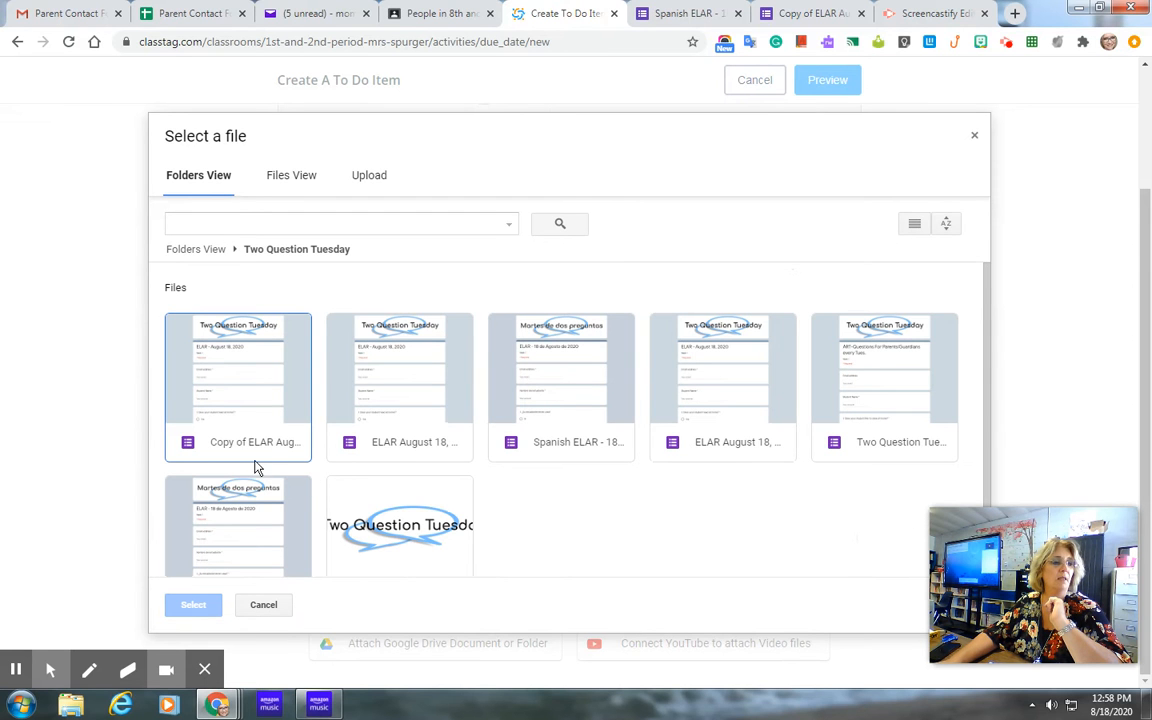
double_click(249, 444)
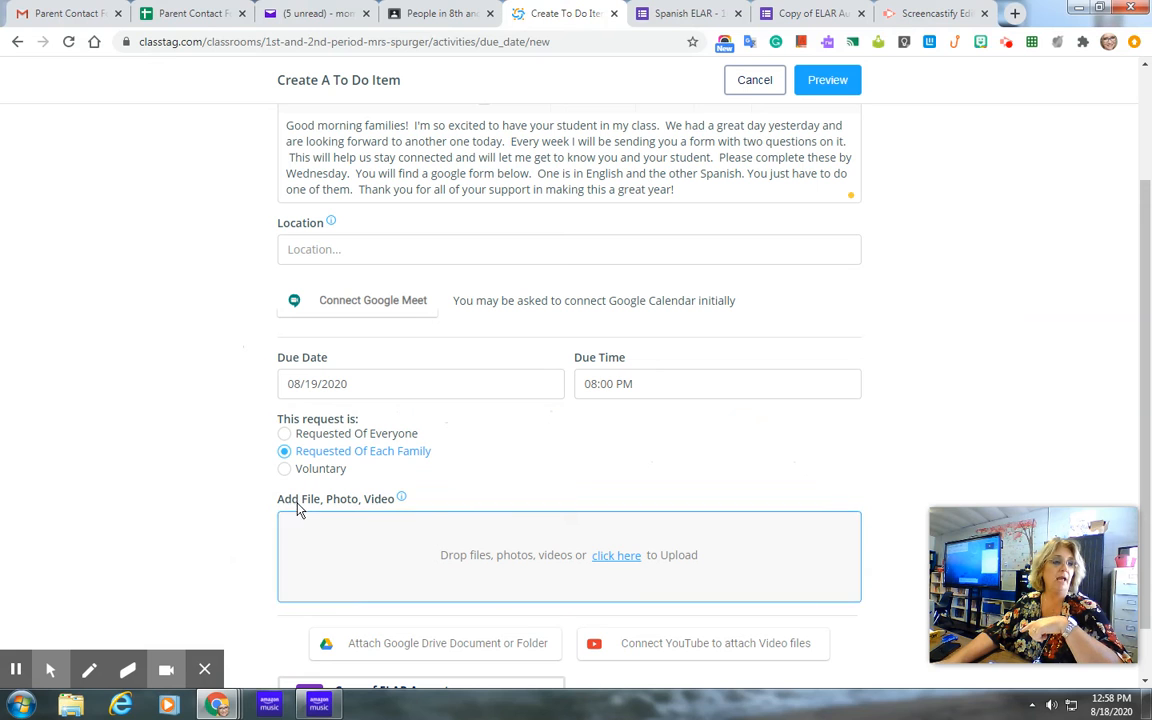
Attach the Spanish ELAR form from the same Google Drive folder as a second file.
scroll(504, 543, "down", 1)
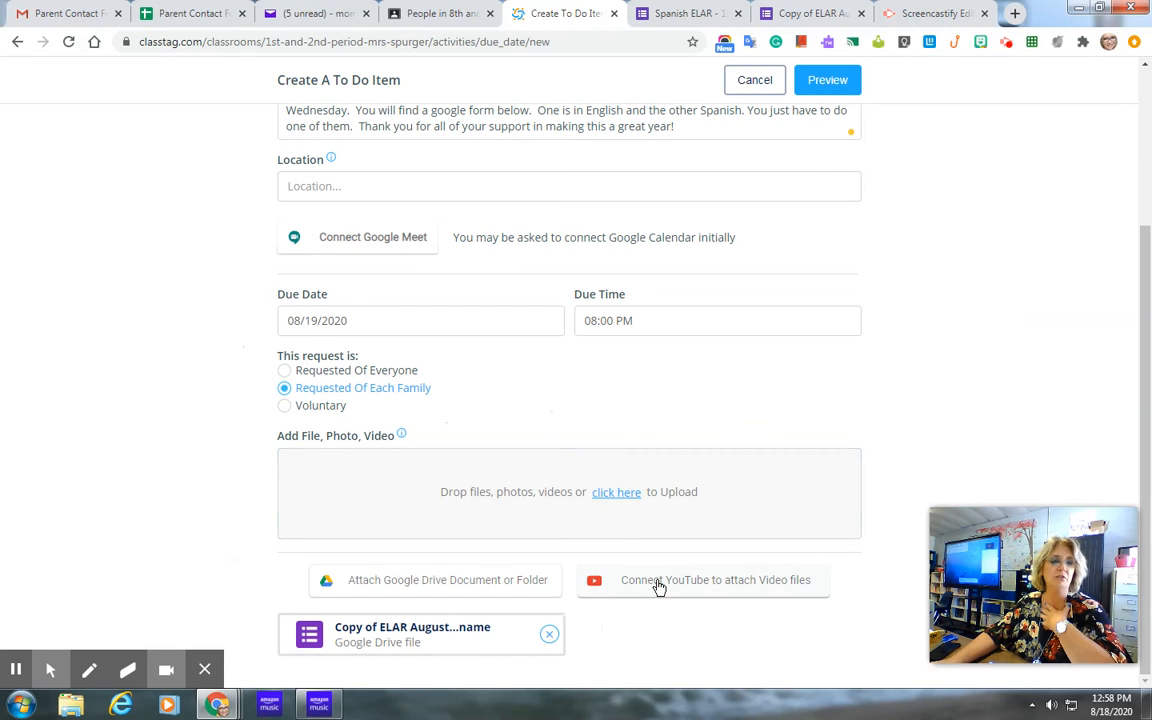
left_click(436, 585)
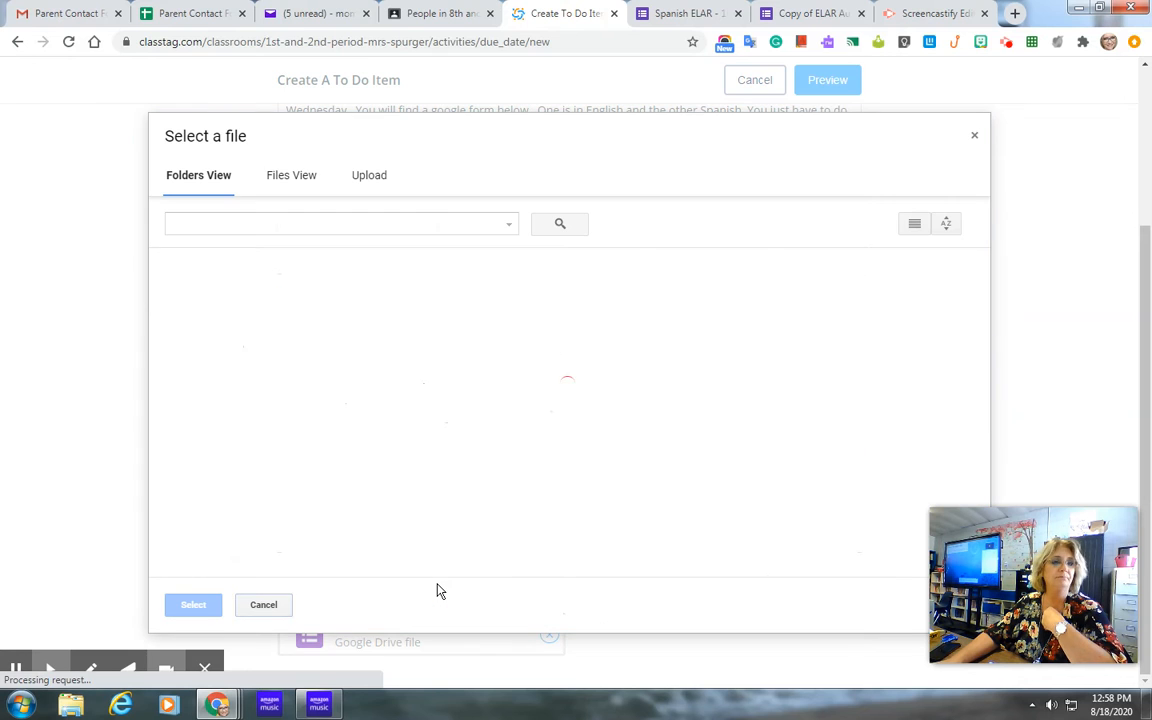
scroll(720, 437, "down", 3)
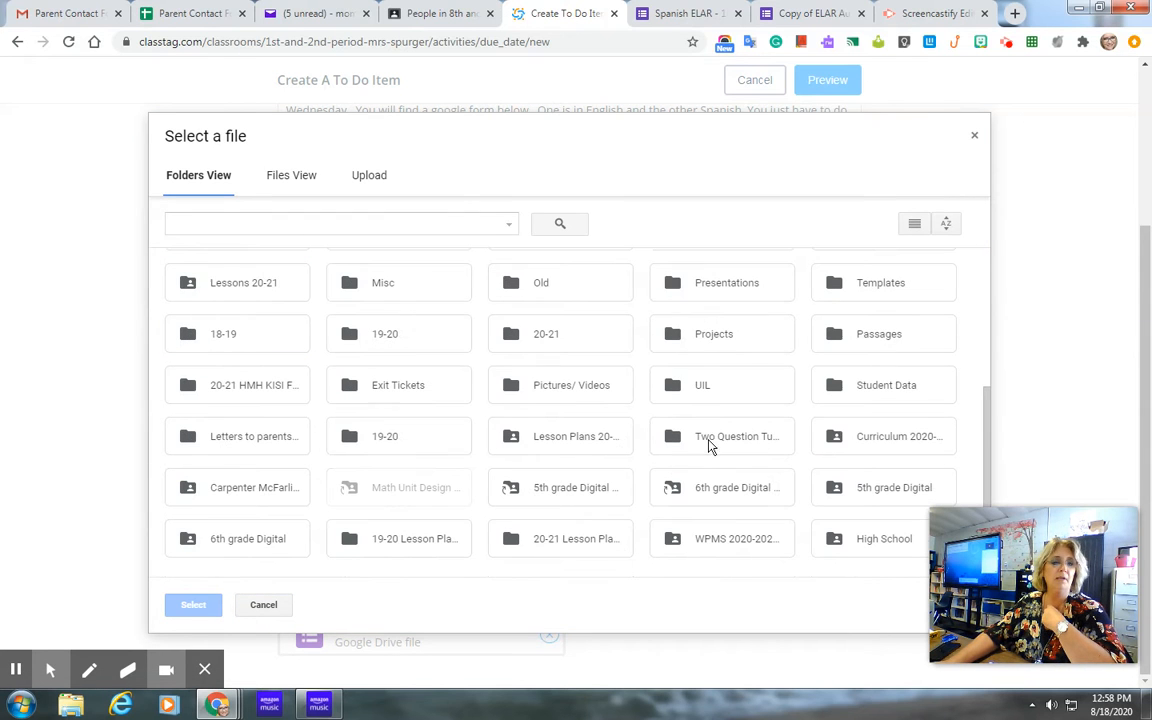
double_click(715, 440)
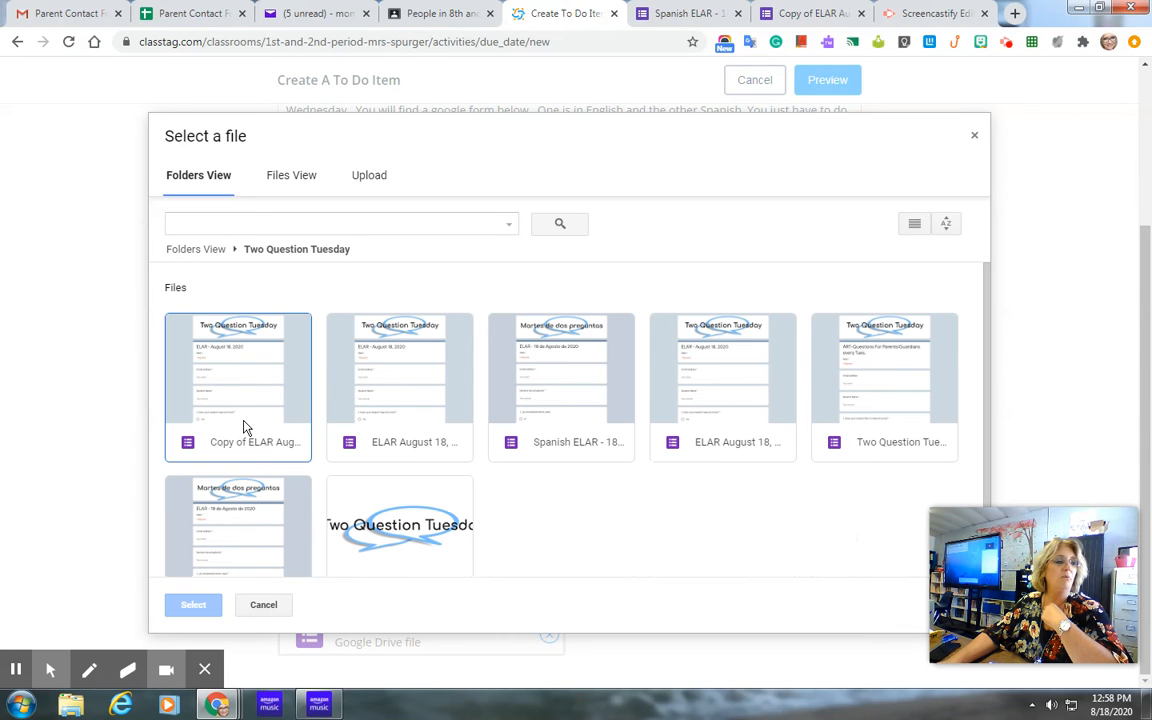
double_click(557, 407)
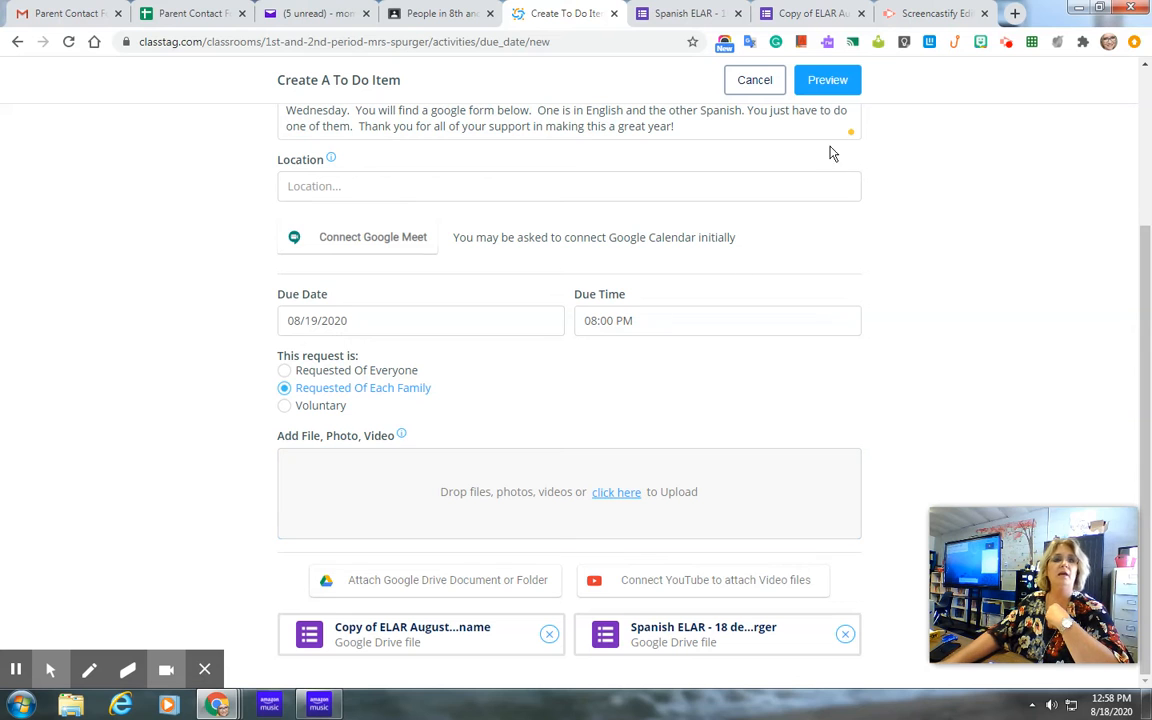
Preview the to-do item, return to editing and discard the draft without posting it.
left_click(829, 89)
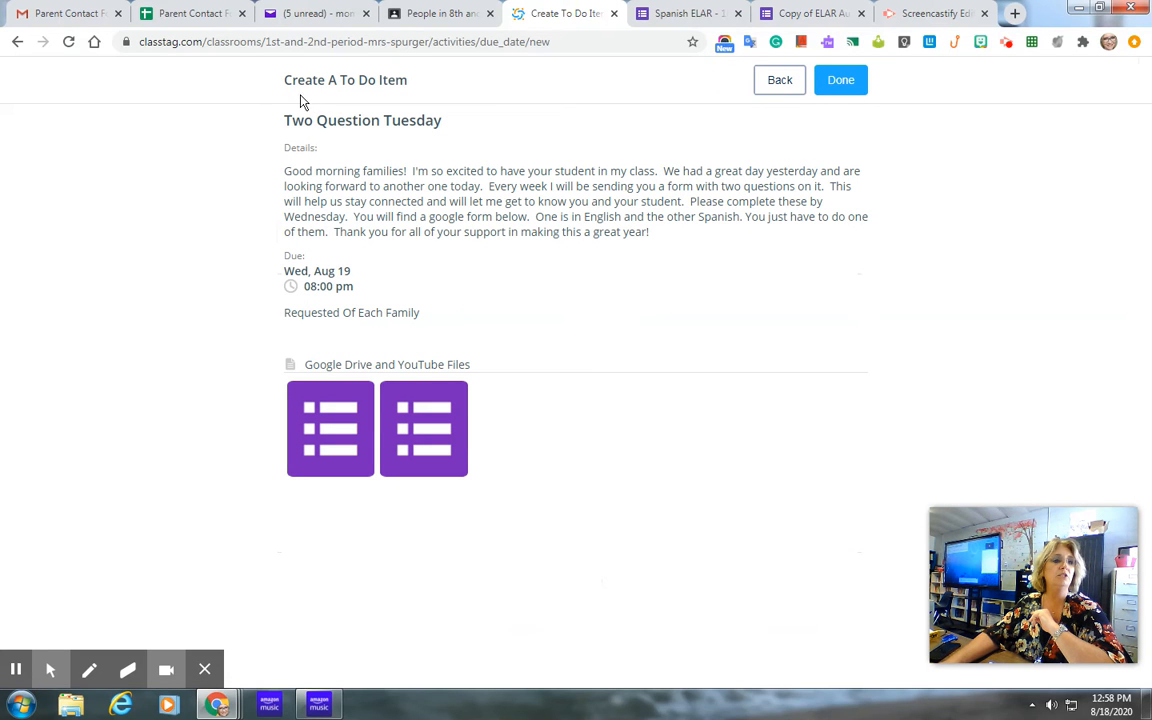
left_click_drag(286, 80, 416, 98)
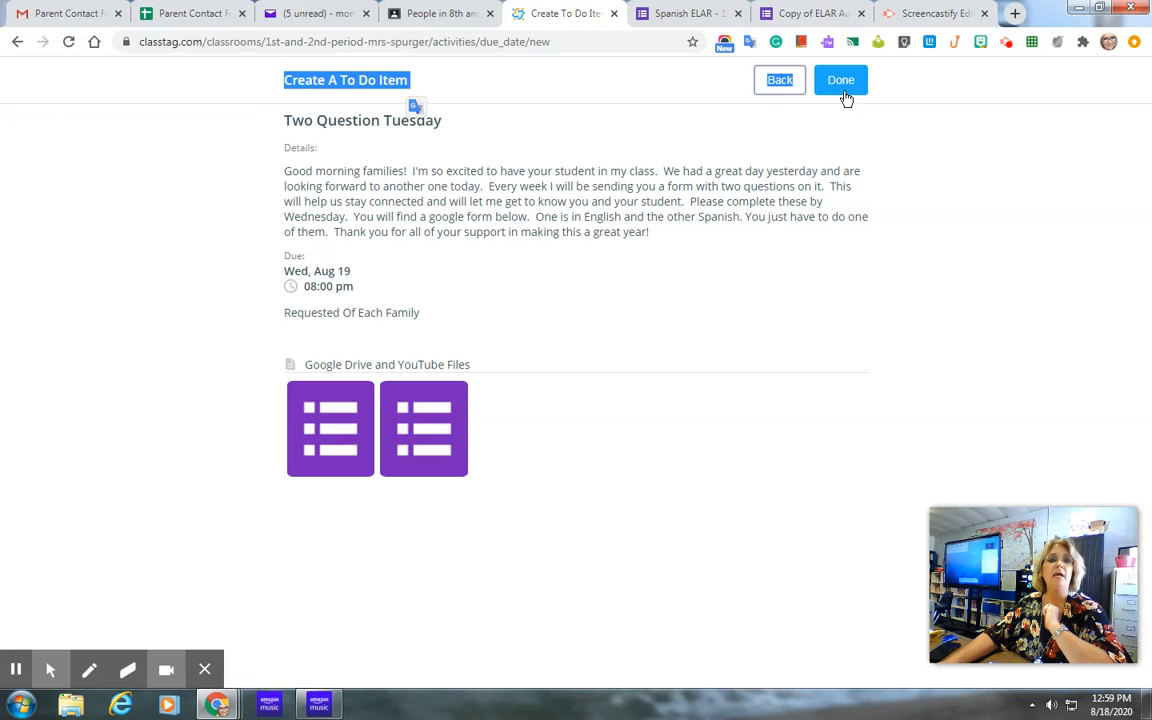
left_click(782, 84)
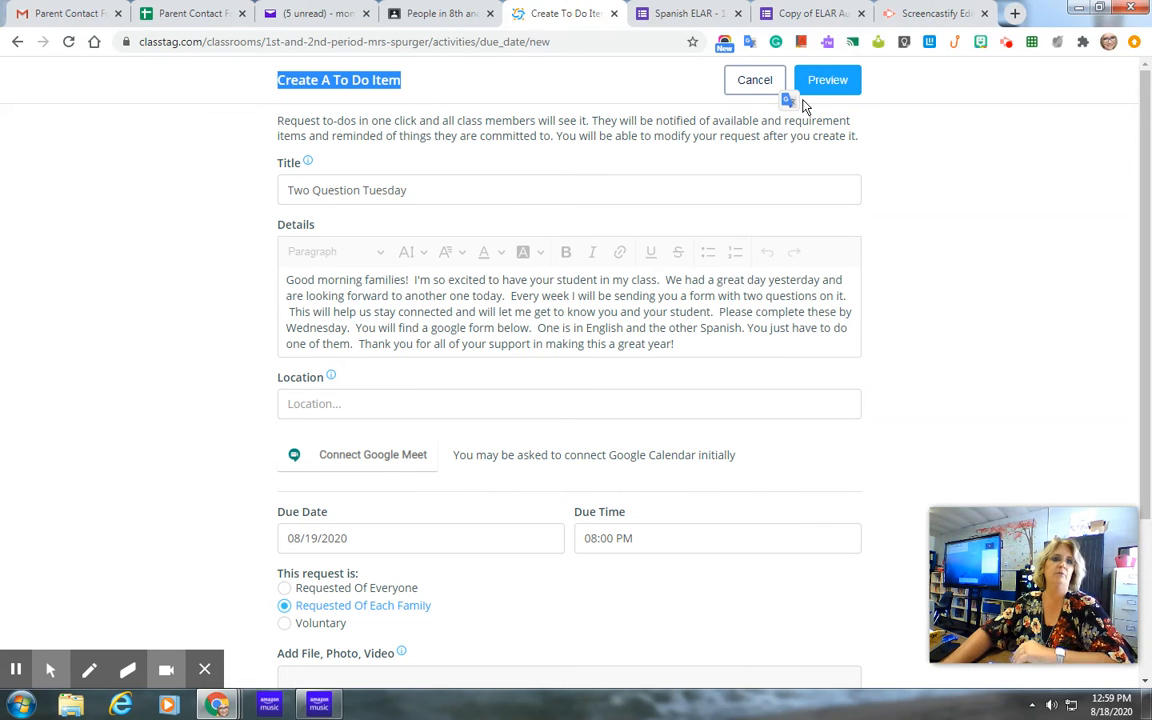
left_click(763, 88)
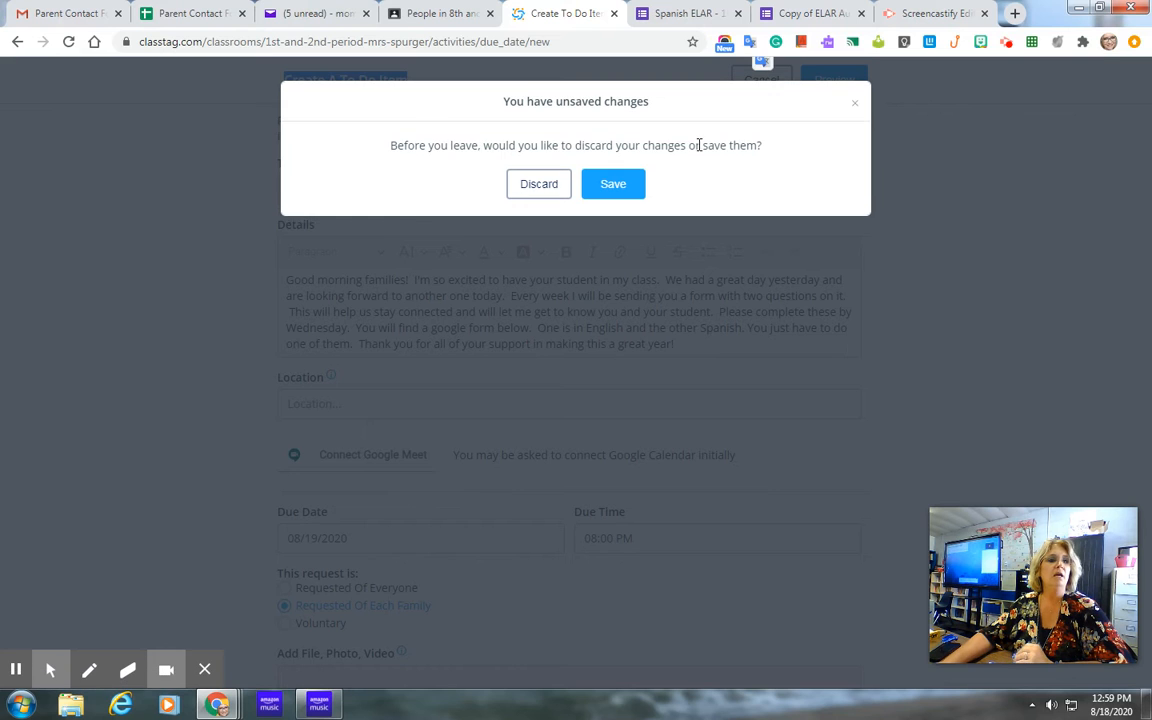
left_click(539, 186)
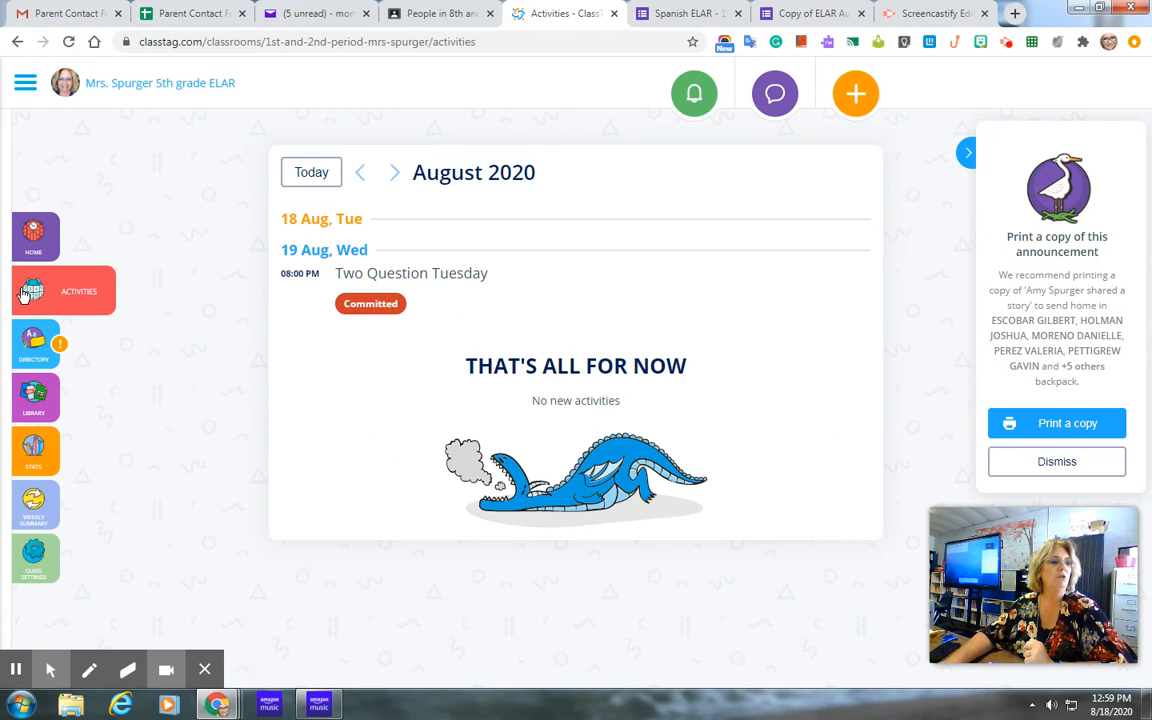
Reopen the posted Two Question Tuesday activity and check how many families have seen it.
left_click(31, 293)
left_click(43, 222)
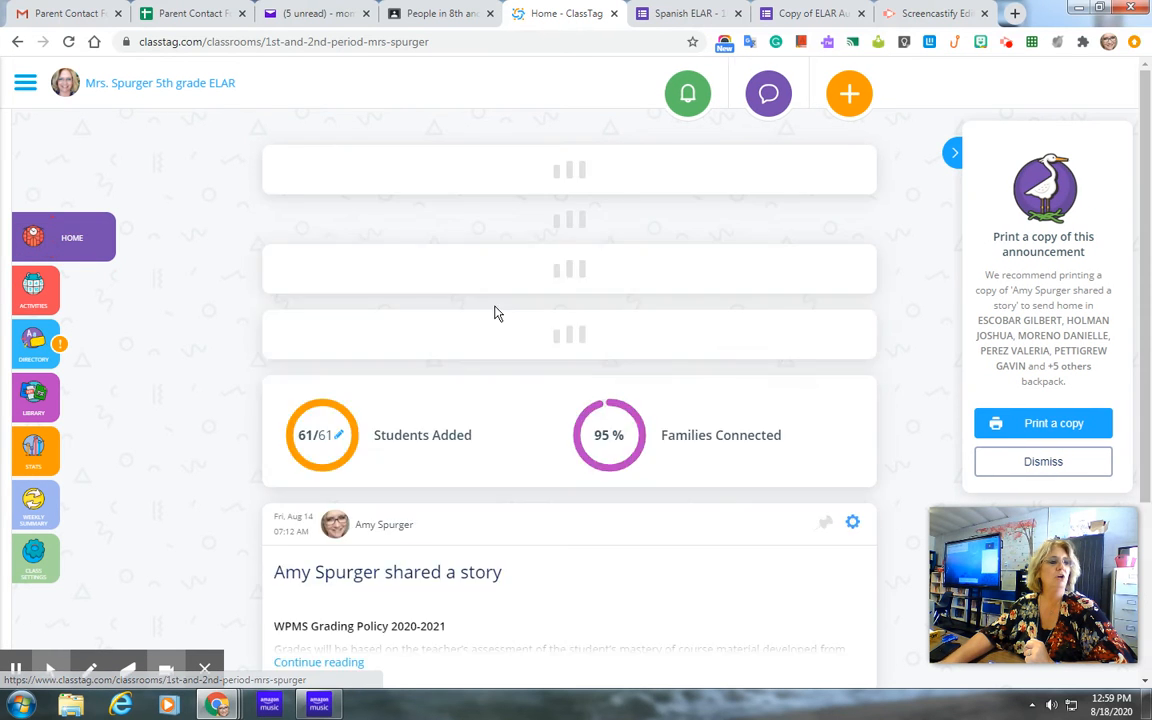
left_click(90, 296)
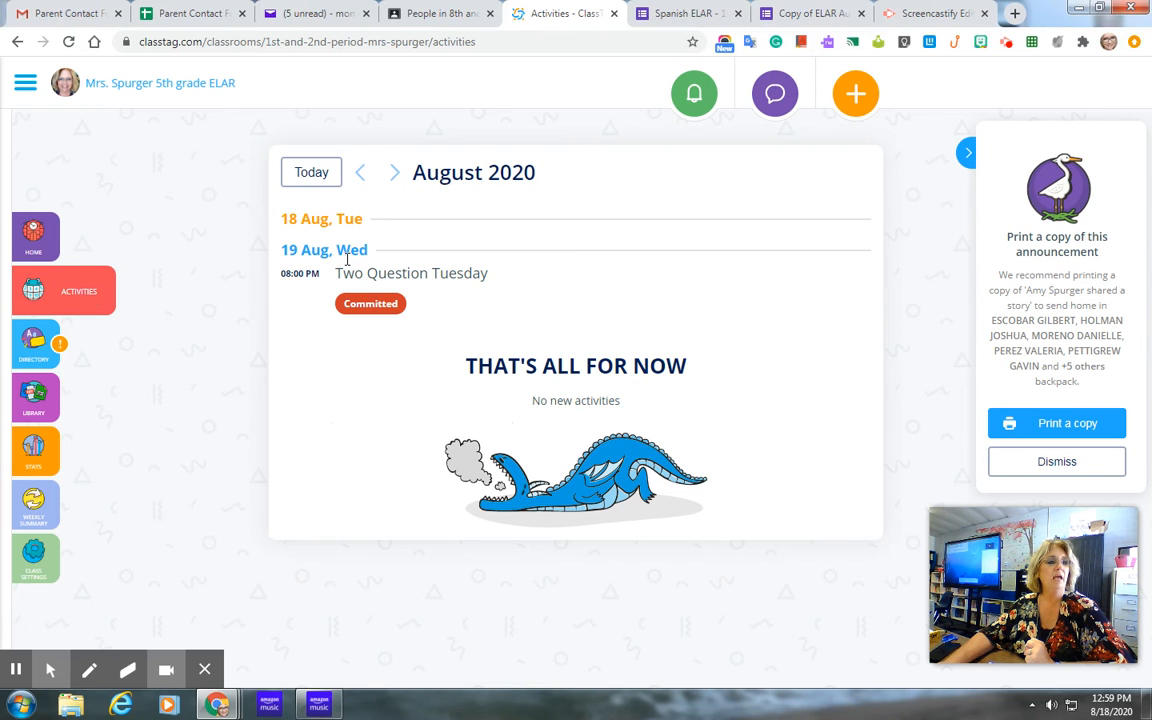
left_click(357, 280)
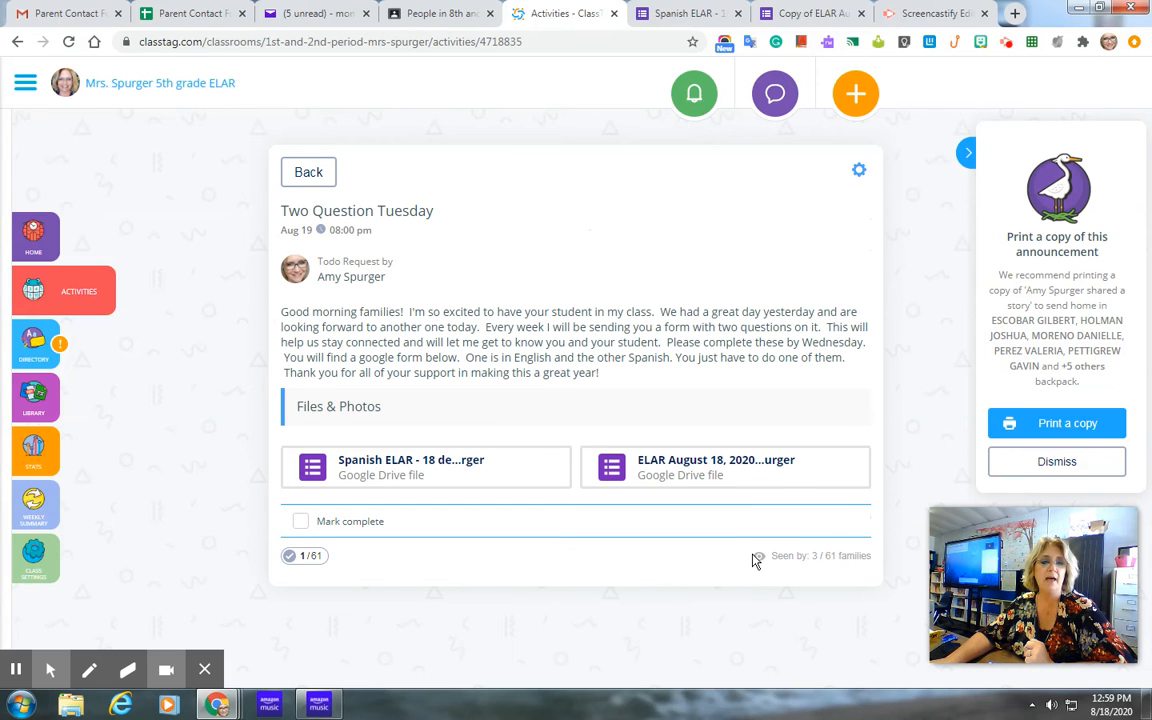
left_click_drag(758, 556, 873, 556)
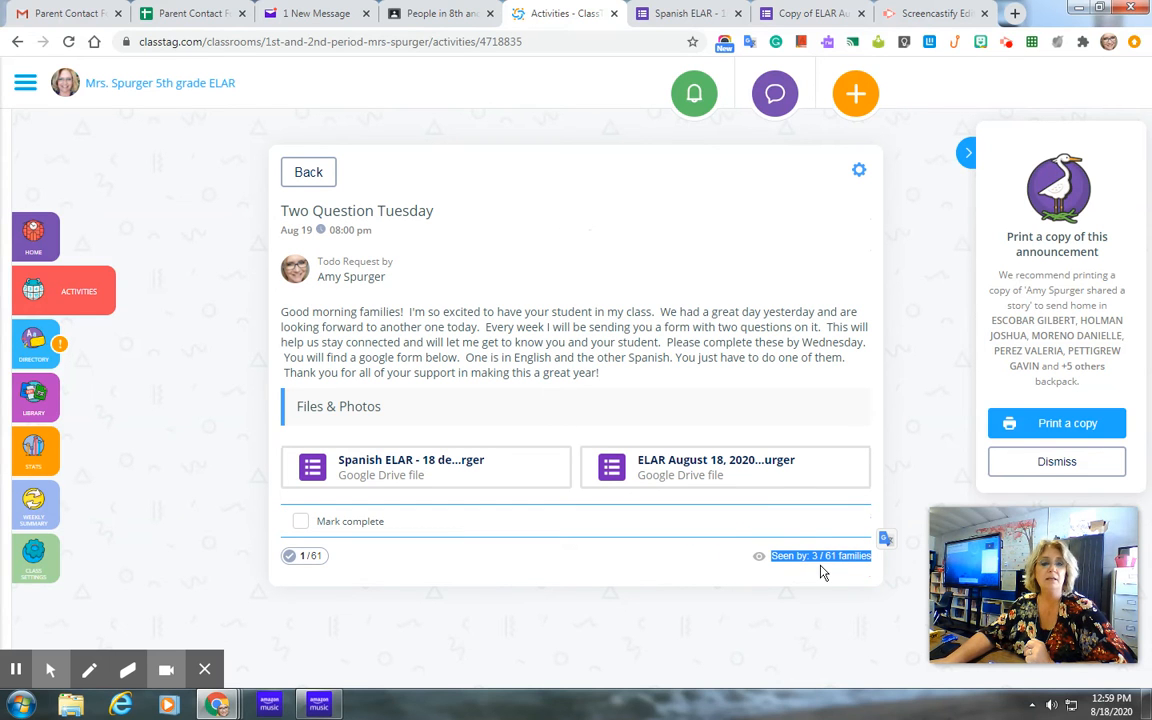
Try the Mark complete option on the Two Question Tuesday item and clear it without confirming.
left_click(298, 522)
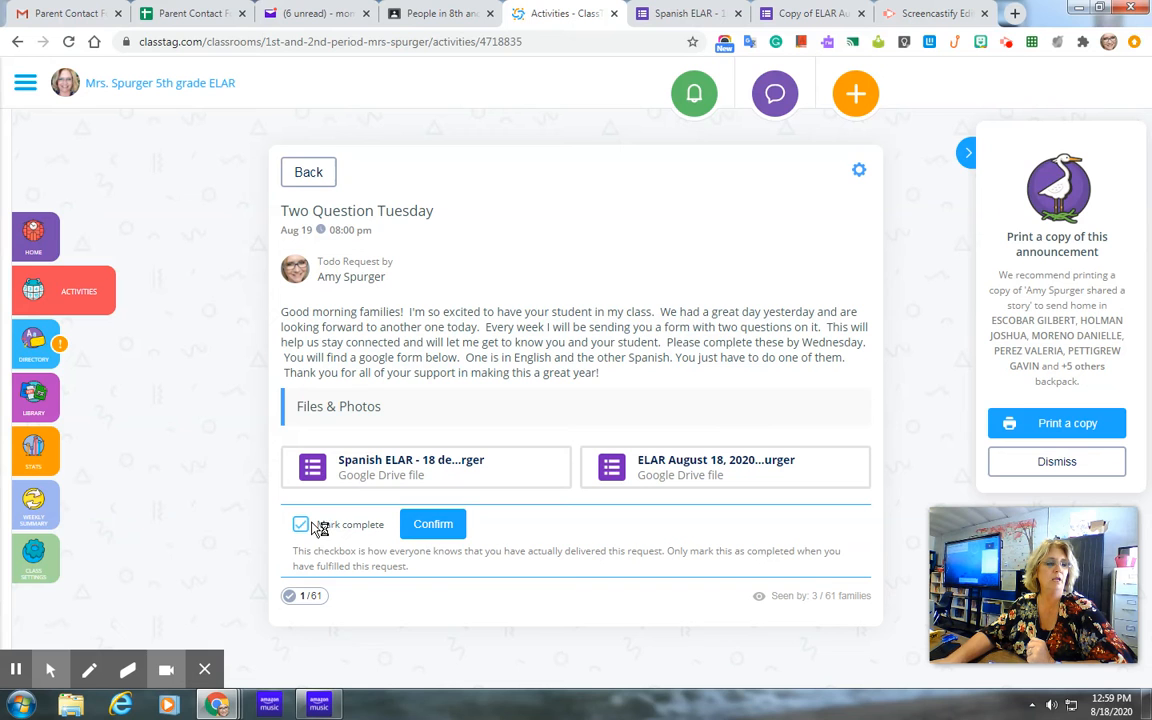
left_click(300, 524)
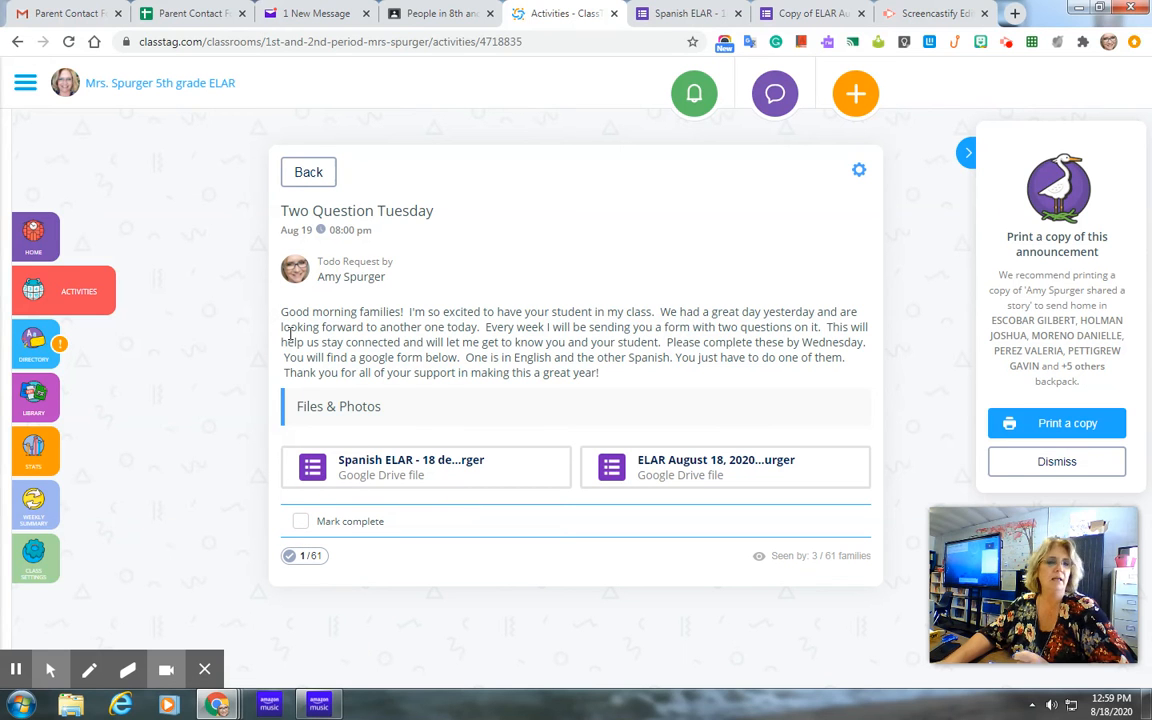
Check which families have seen the Two Question Tuesday story on the class home page, and close the list.
left_click(47, 253)
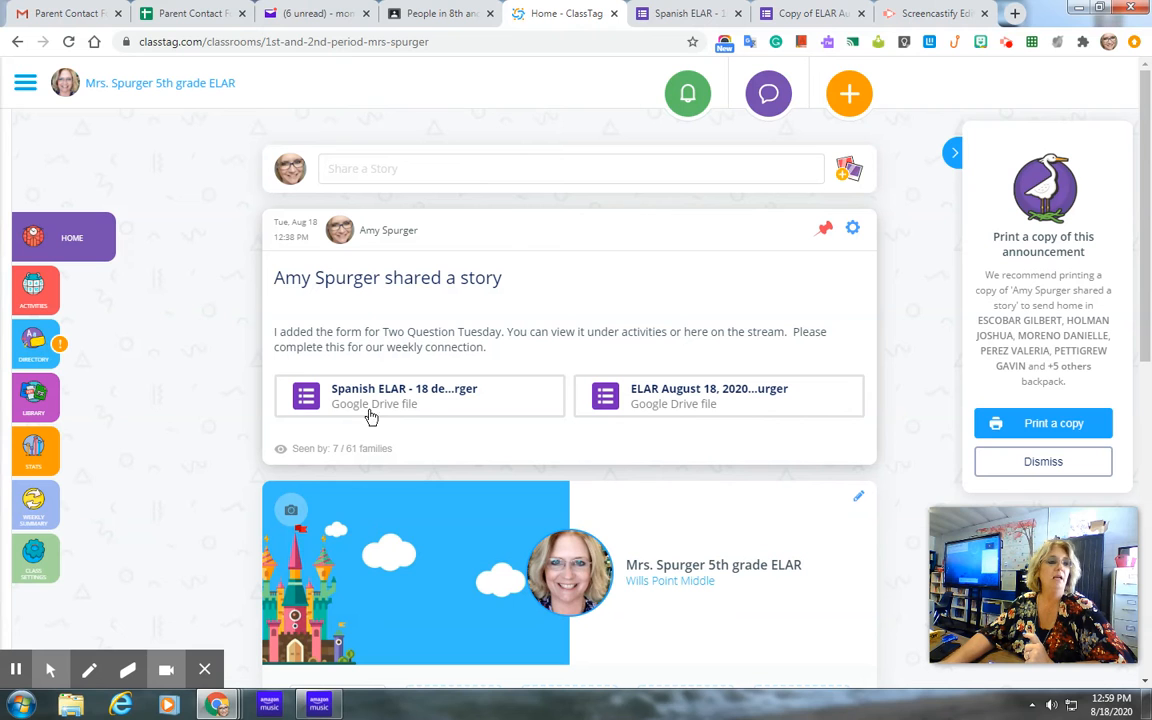
left_click_drag(315, 447, 390, 452)
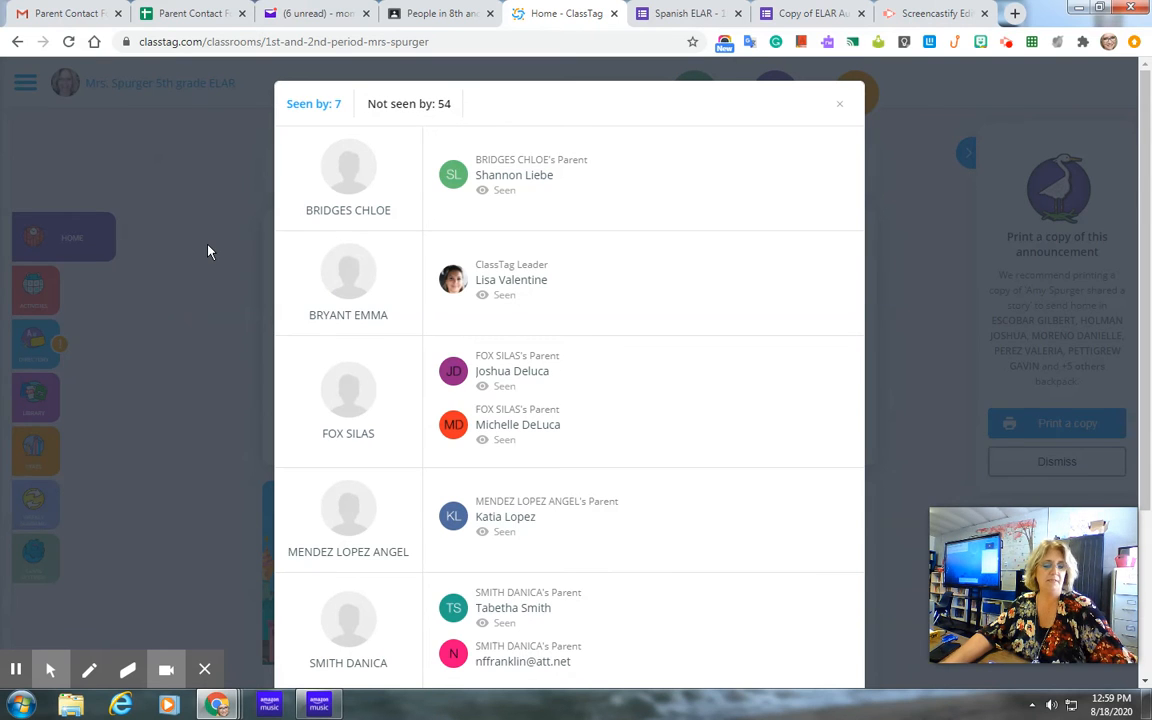
left_click(208, 251)
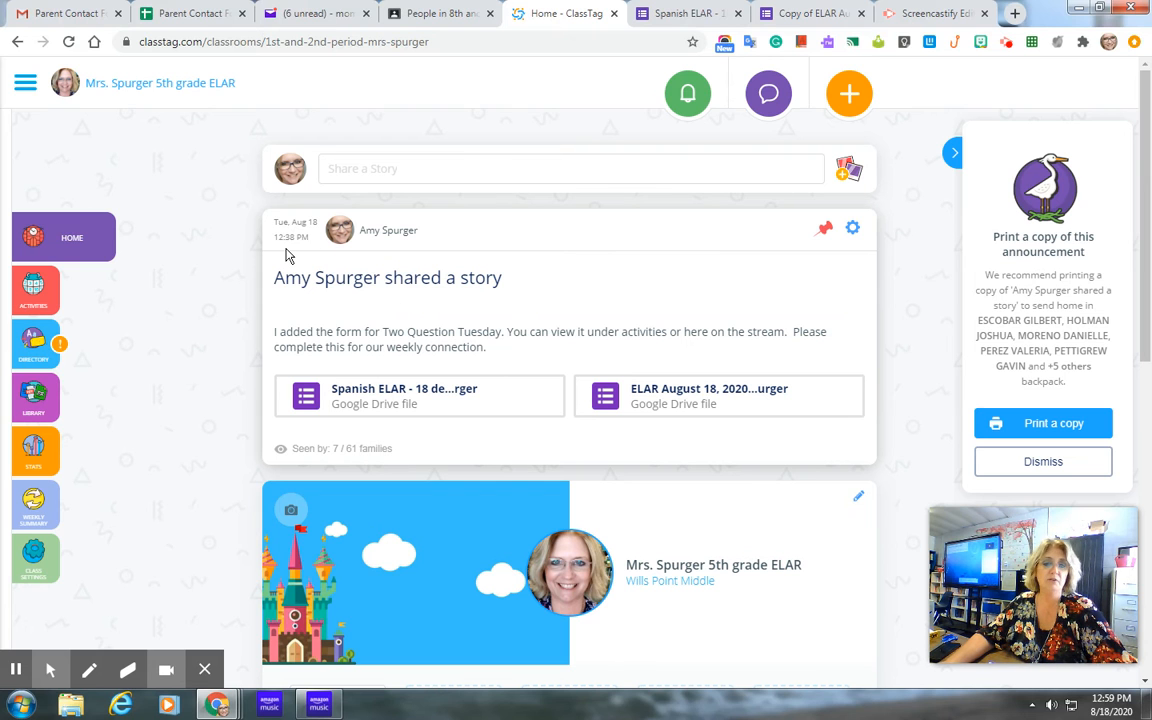
Start a new announcement titled "Two Question Tuesday" with the "Good morning families!" message explaining the weekly English and Spanish forms.
left_click(847, 95)
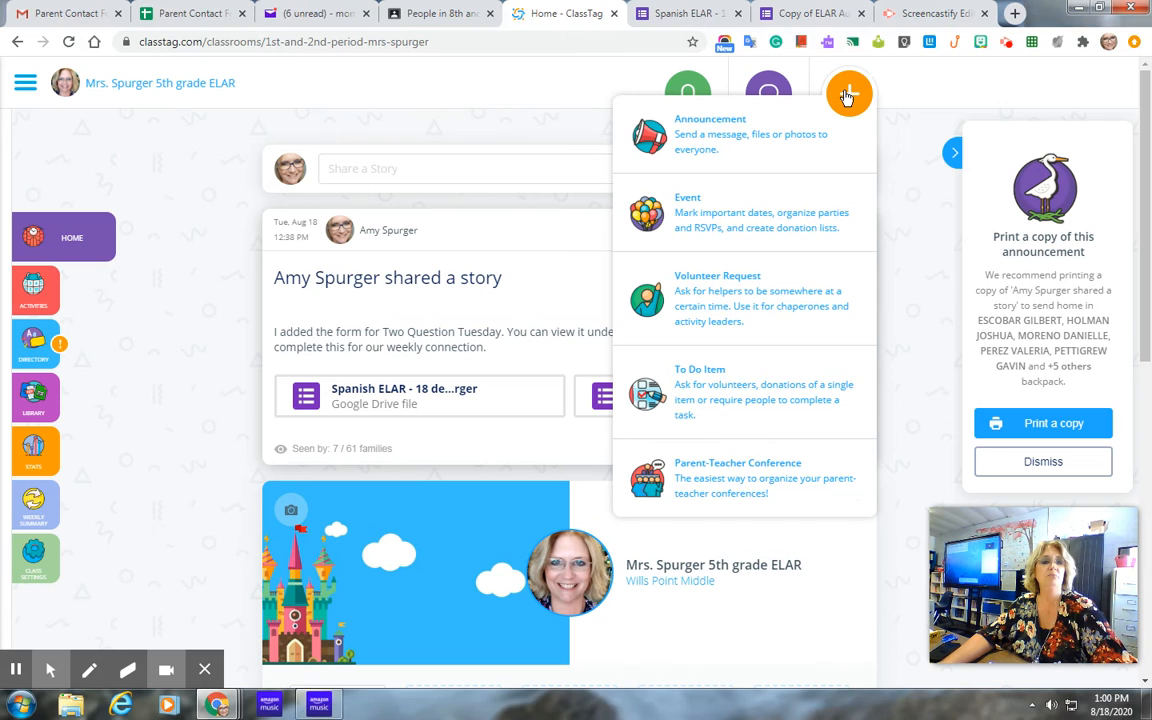
left_click(712, 142)
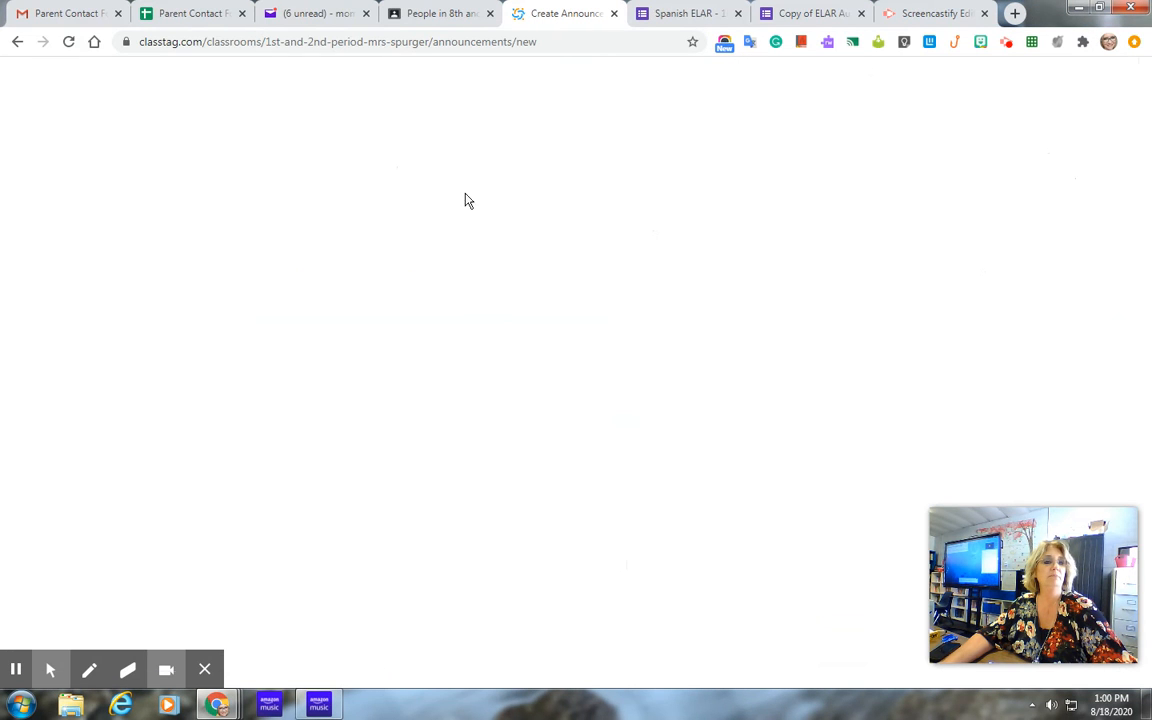
left_click(300, 158)
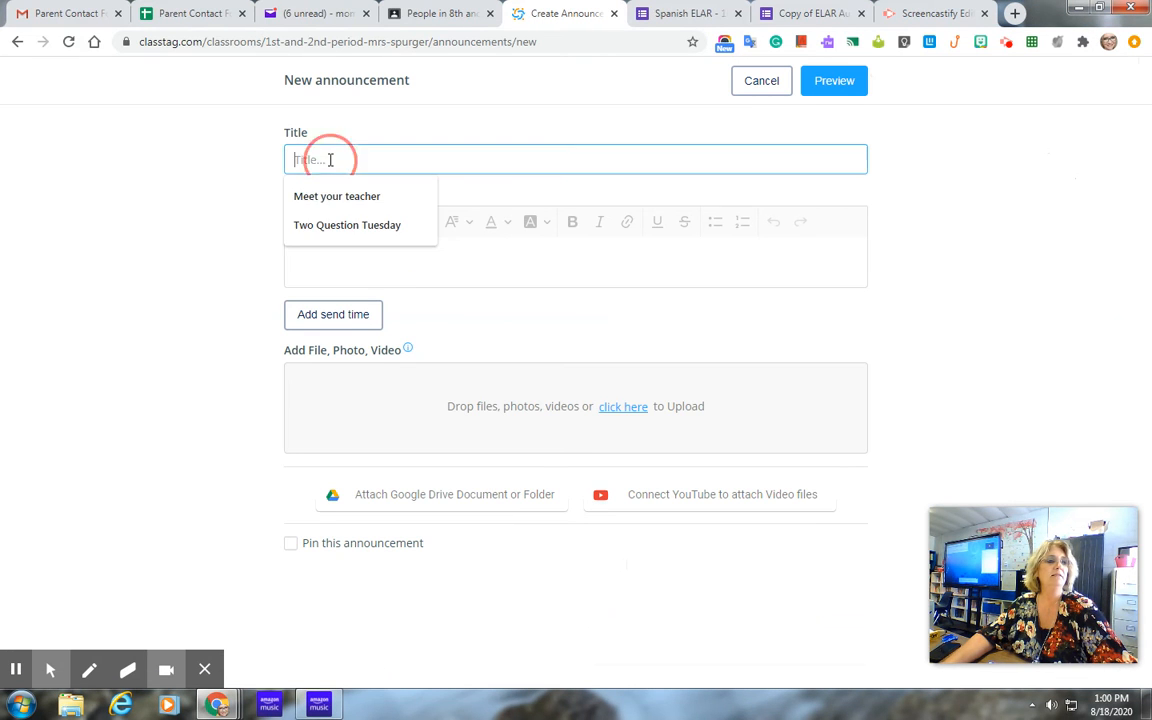
left_click(340, 225)
left_click(339, 244)
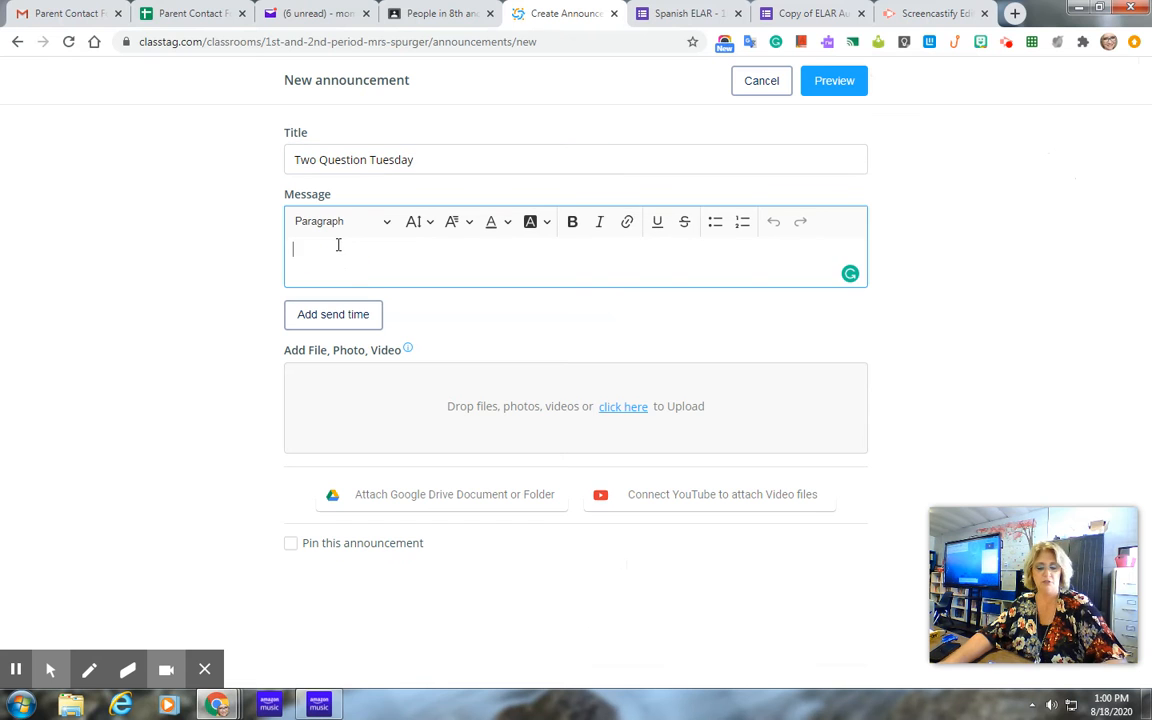
type("Good morning families!  I'm so excited to have your student in my class.  We had a great day yesterday and are looking forward to another one today.  Every week I will be sending you a form with two questions on it.  This will help us stay connected and will let me get to know you and your student.  Please complete these by Wednesday.  You will find a google form below.  One is in English and the other Spanish. You just have to do one of them.  Thank you for all of your support in making this a great year!")
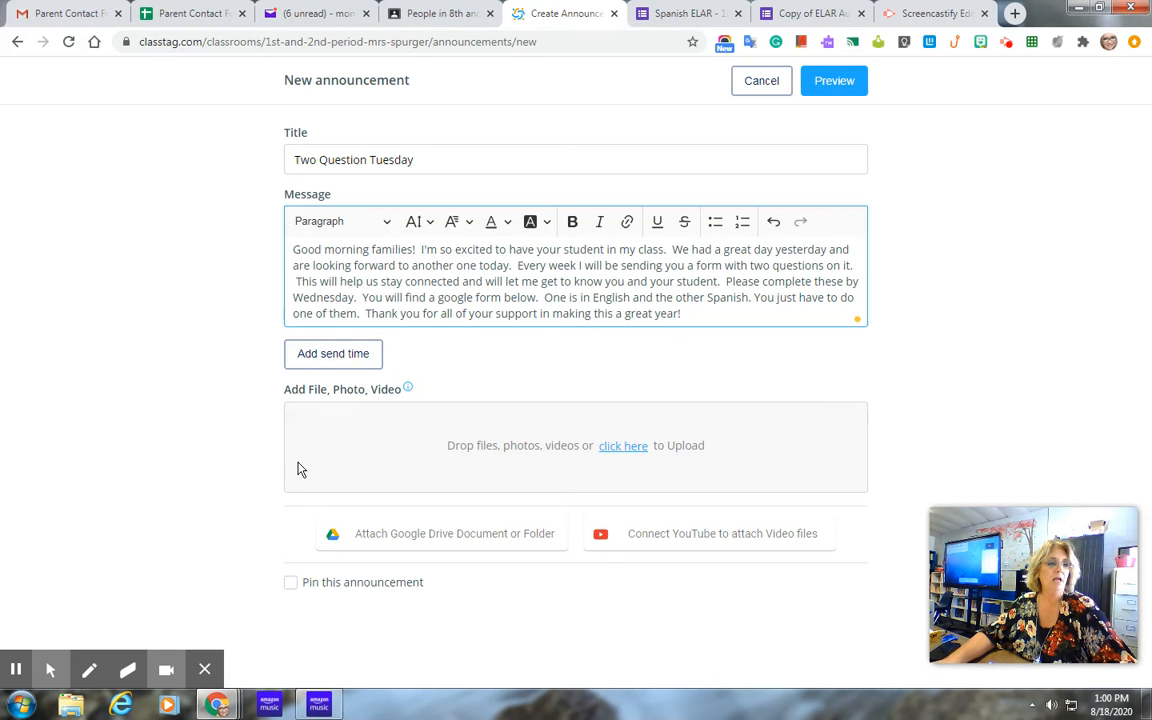
Attach the "Copy of ELAR August" form from the Two Question Tuesday folder in Google Drive to the announcement.
left_click(425, 537)
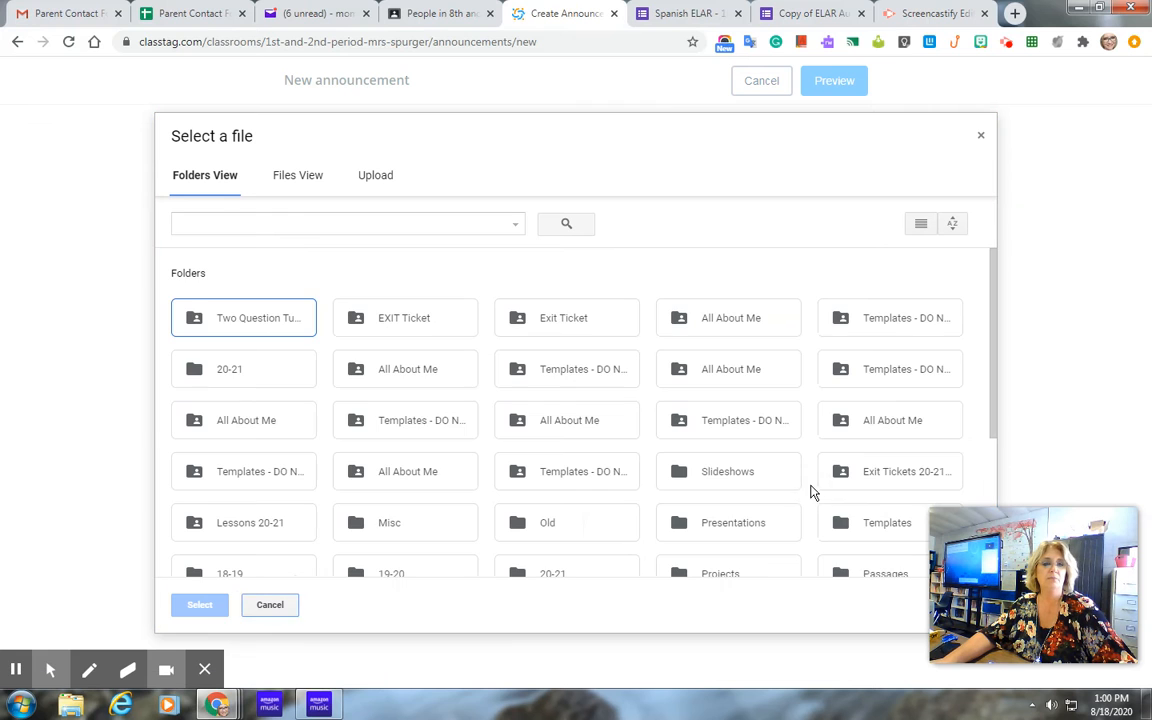
scroll(686, 505, "down", 3)
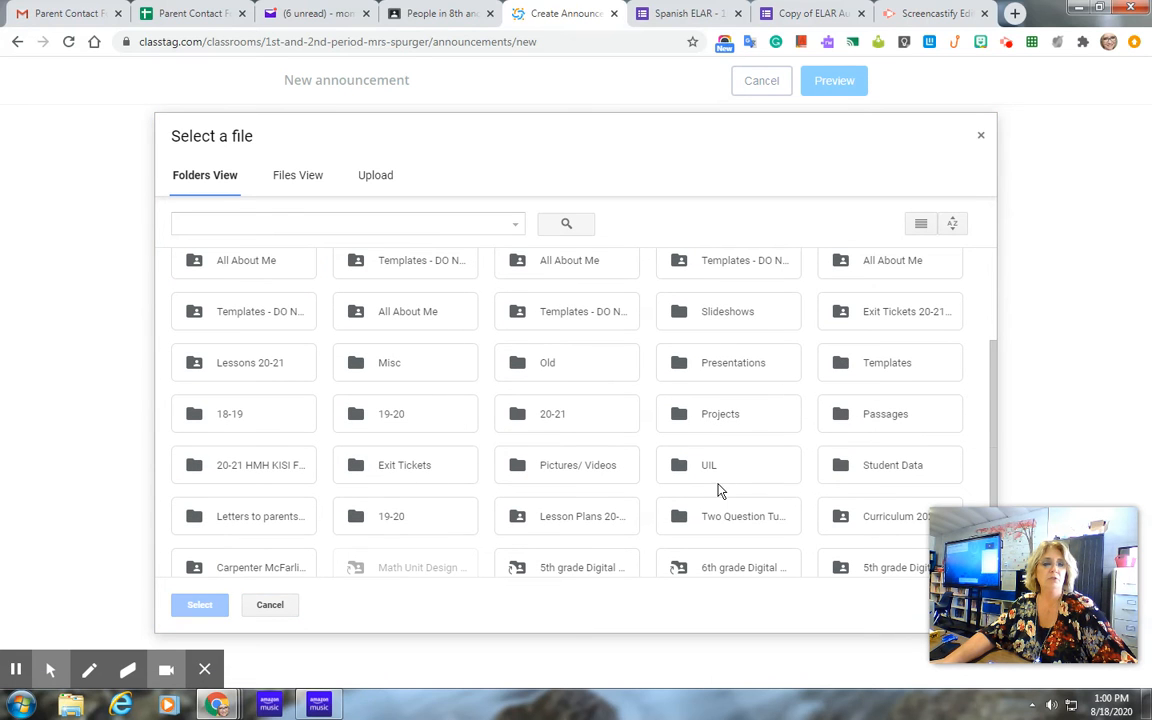
double_click(730, 515)
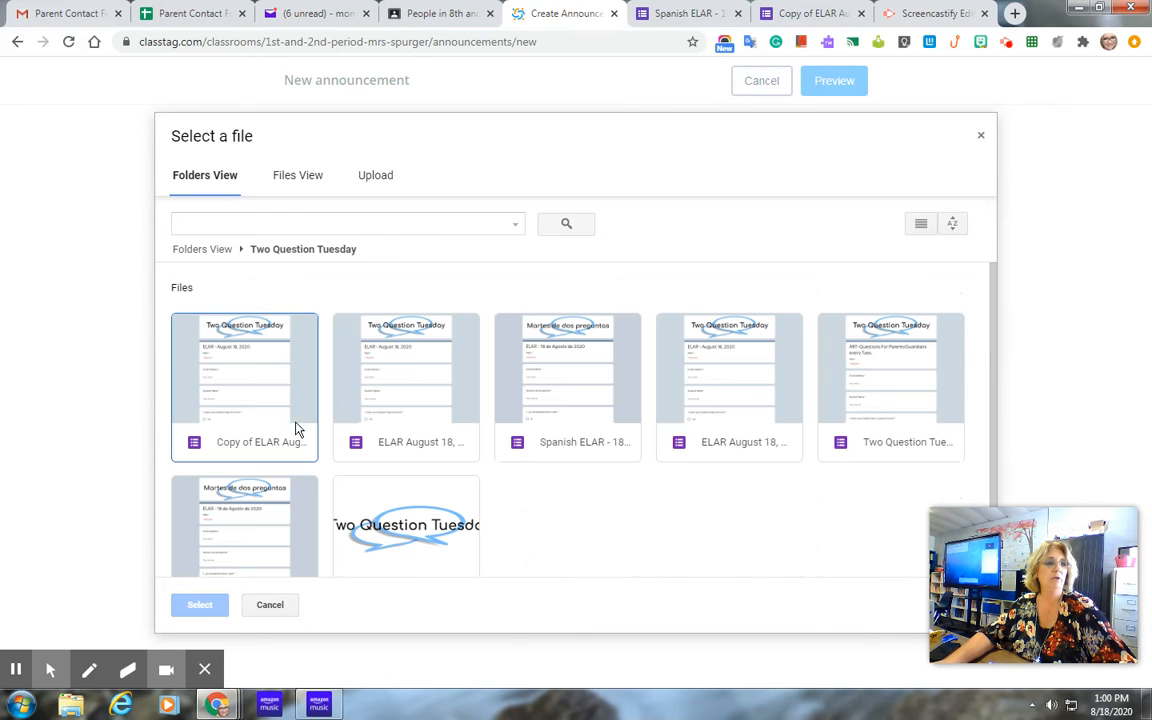
left_click(240, 393)
double_click(240, 393)
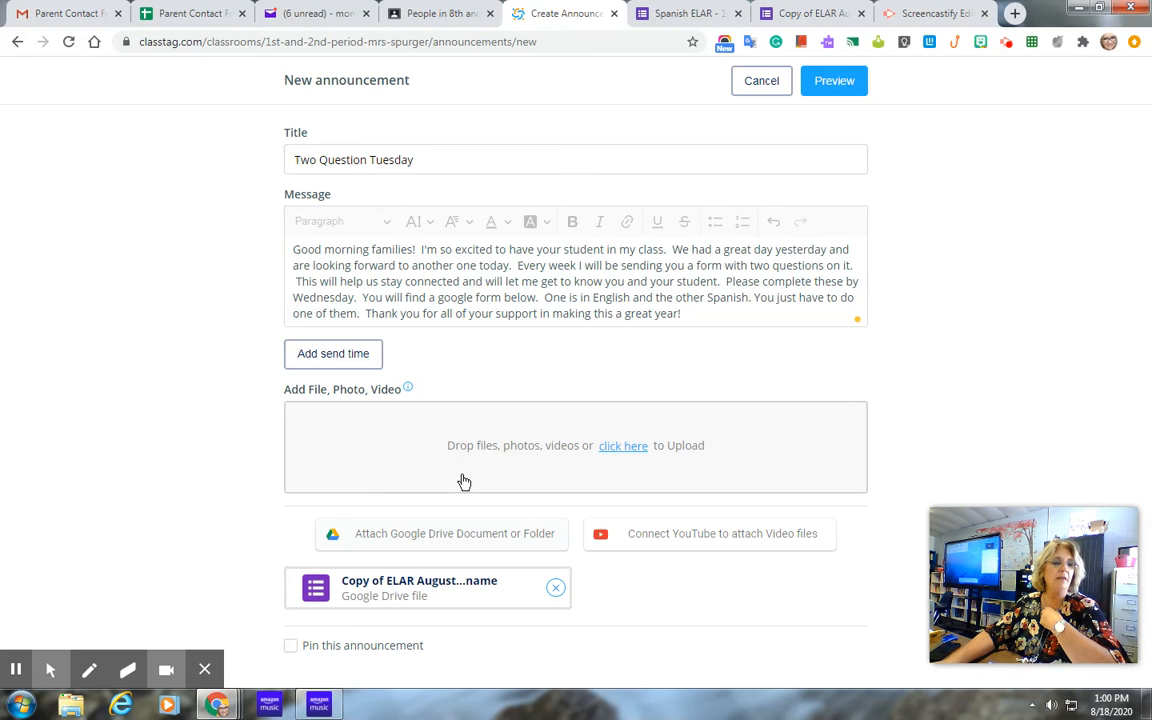
Preview the announcement as email and SMS, return to editing and discard it without sending.
left_click(830, 90)
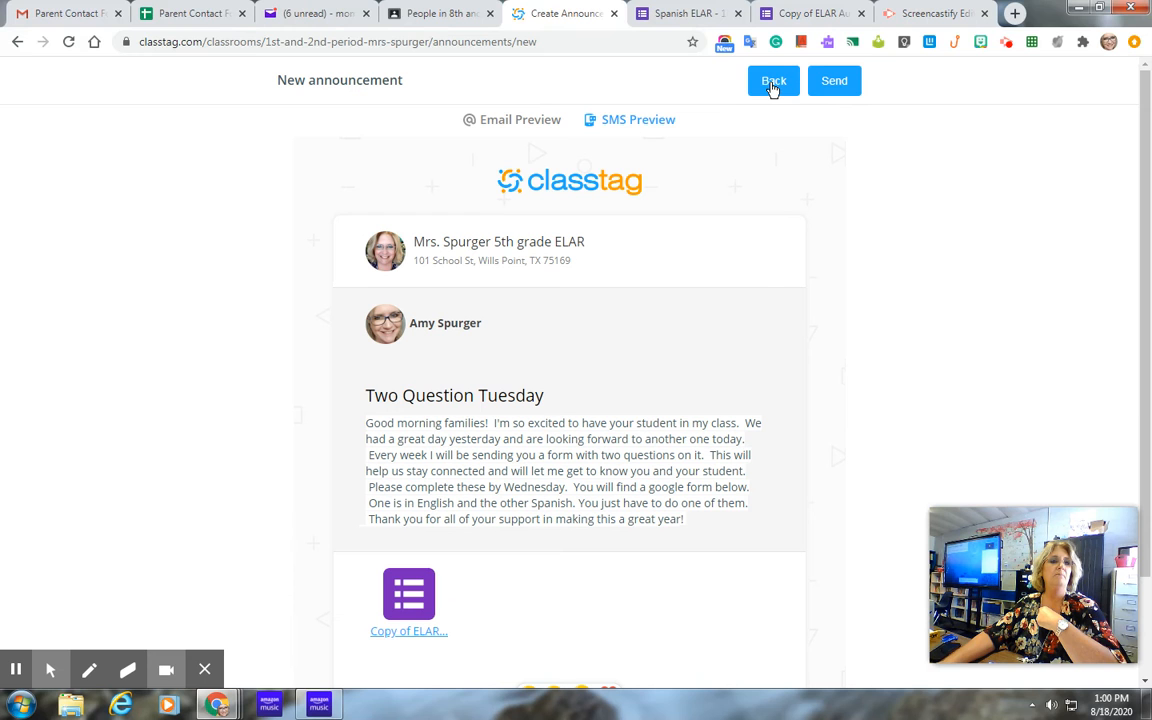
left_click(613, 120)
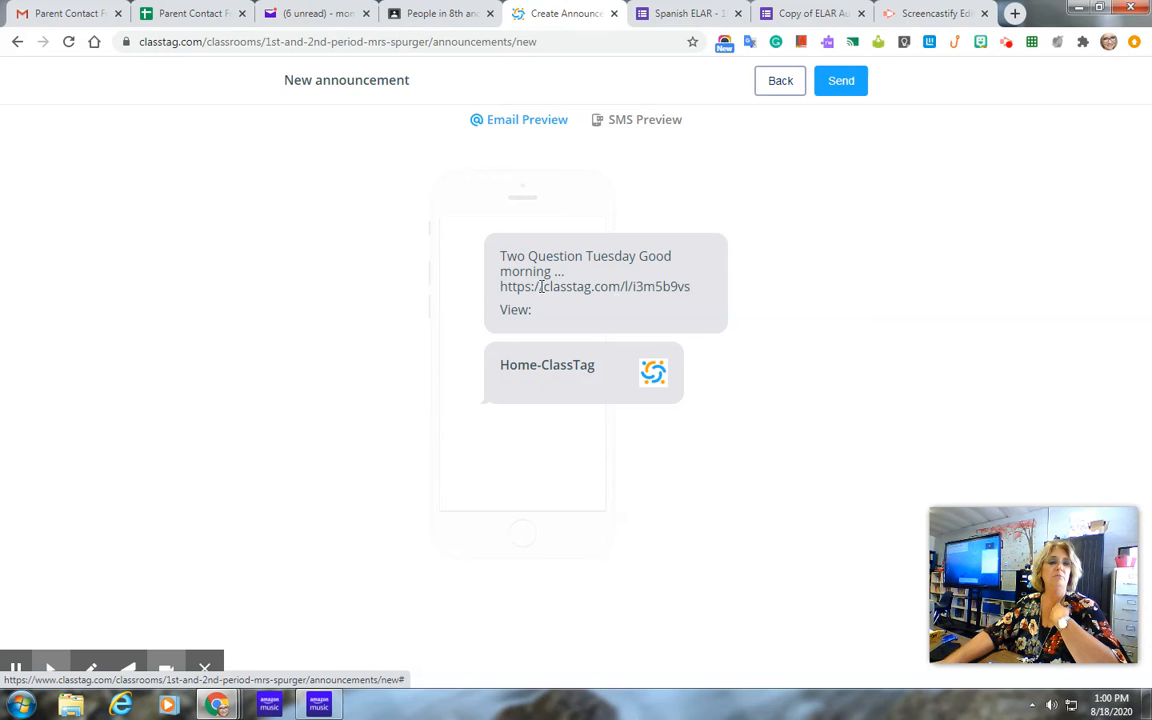
left_click(525, 120)
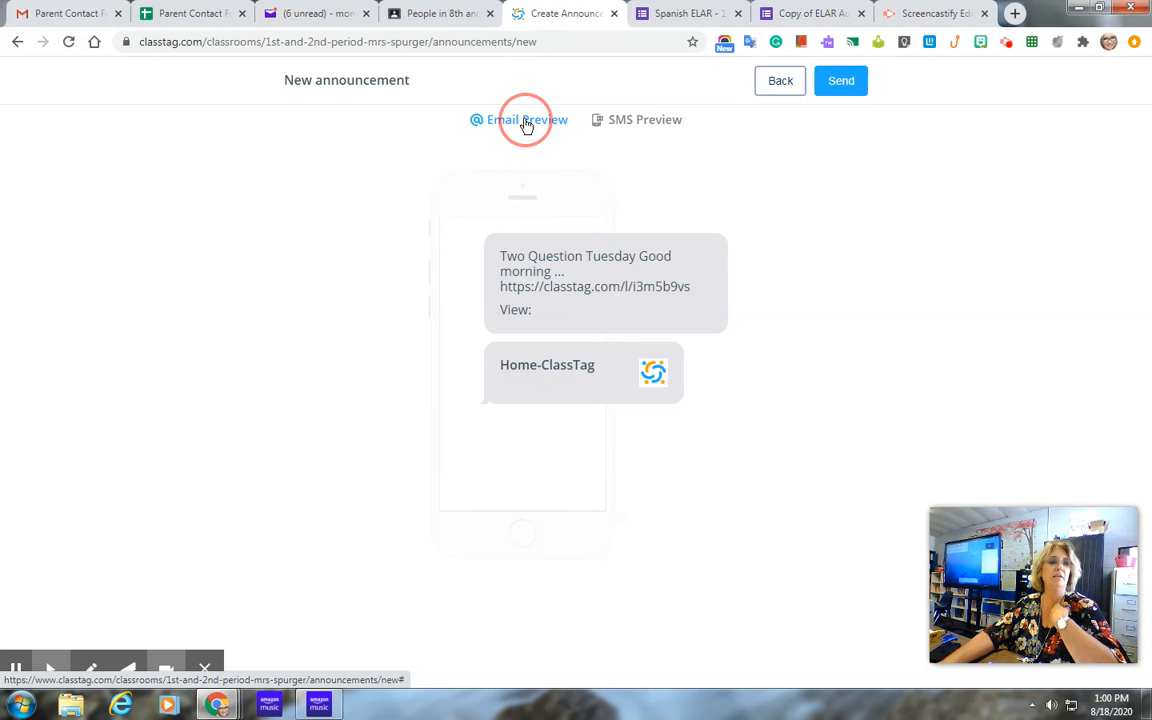
left_click(768, 87)
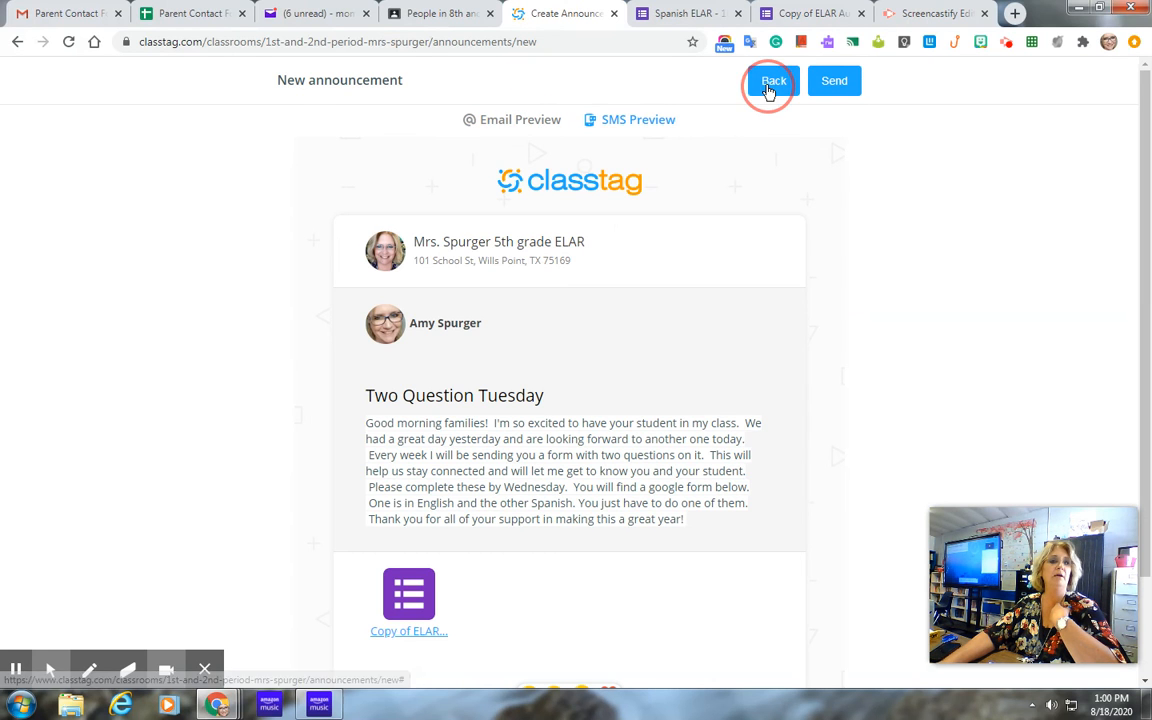
left_click(758, 91)
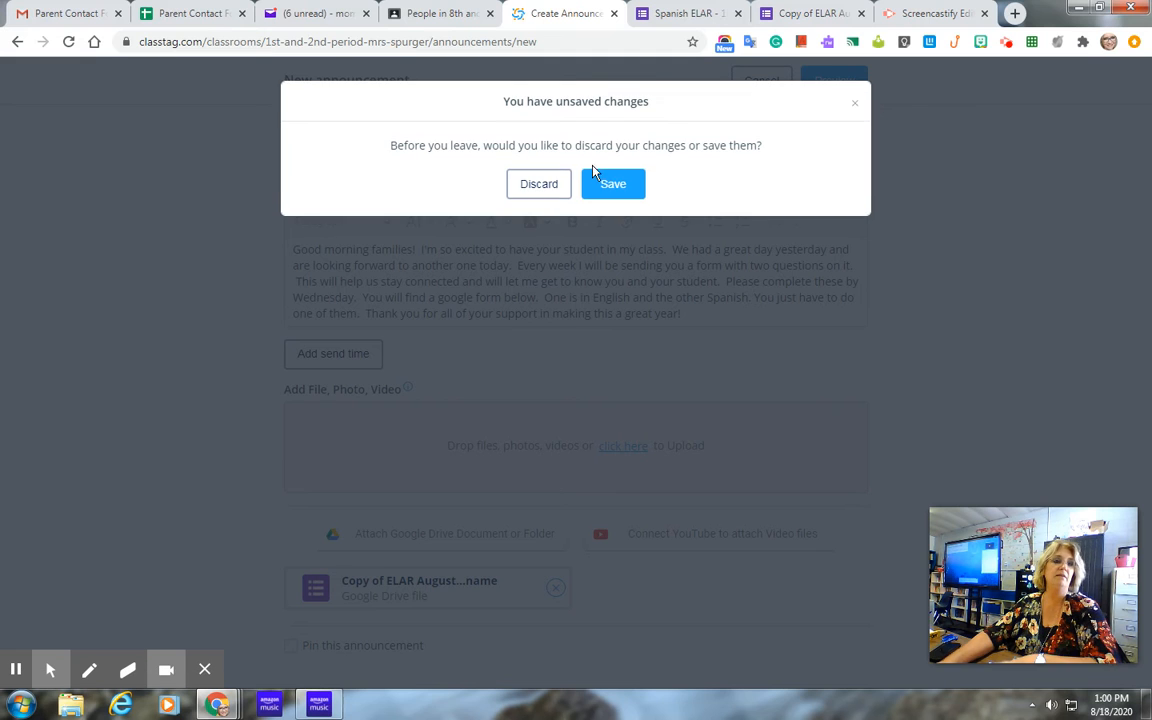
left_click(556, 185)
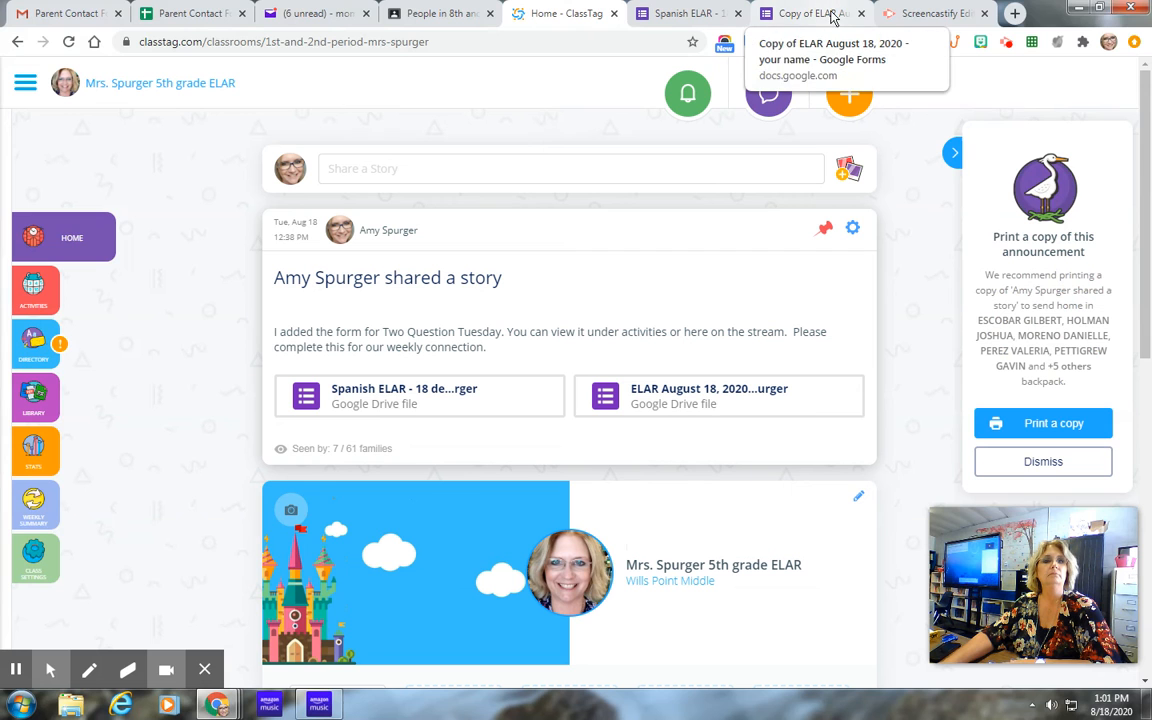
Close the copied ELAR form, view the ELAR August 18, 2020 form attached to the story, and return to ClassTag.
left_click(863, 15)
left_click(712, 391)
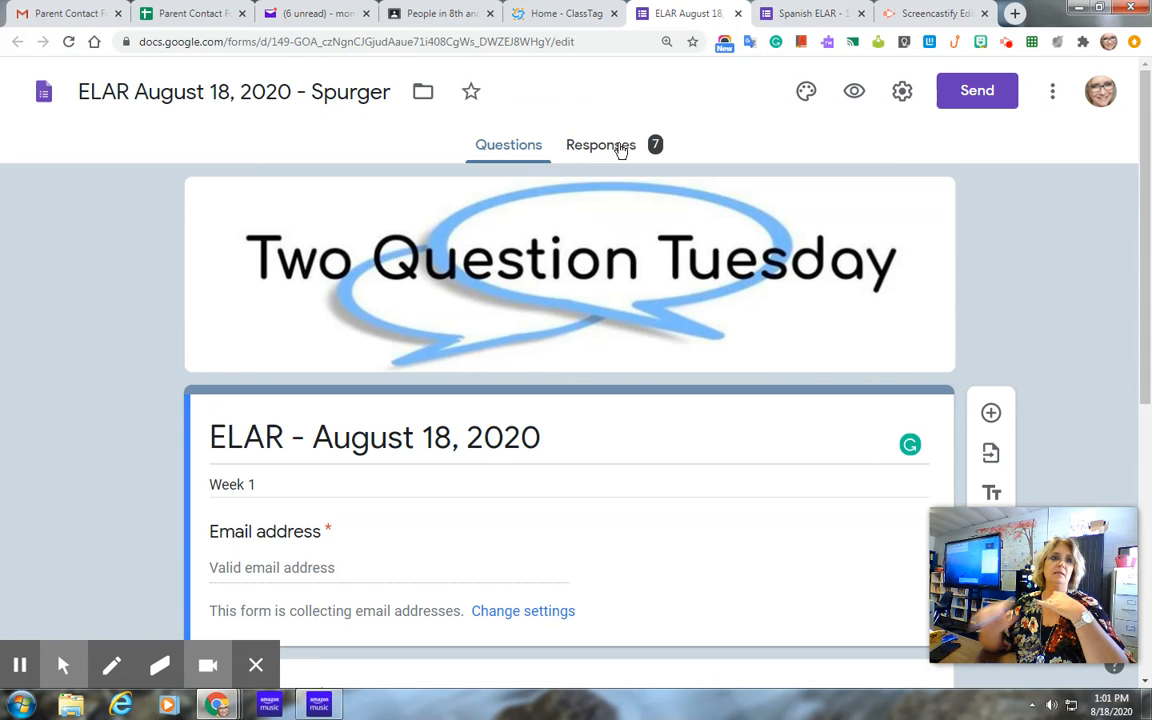
left_click(565, 15)
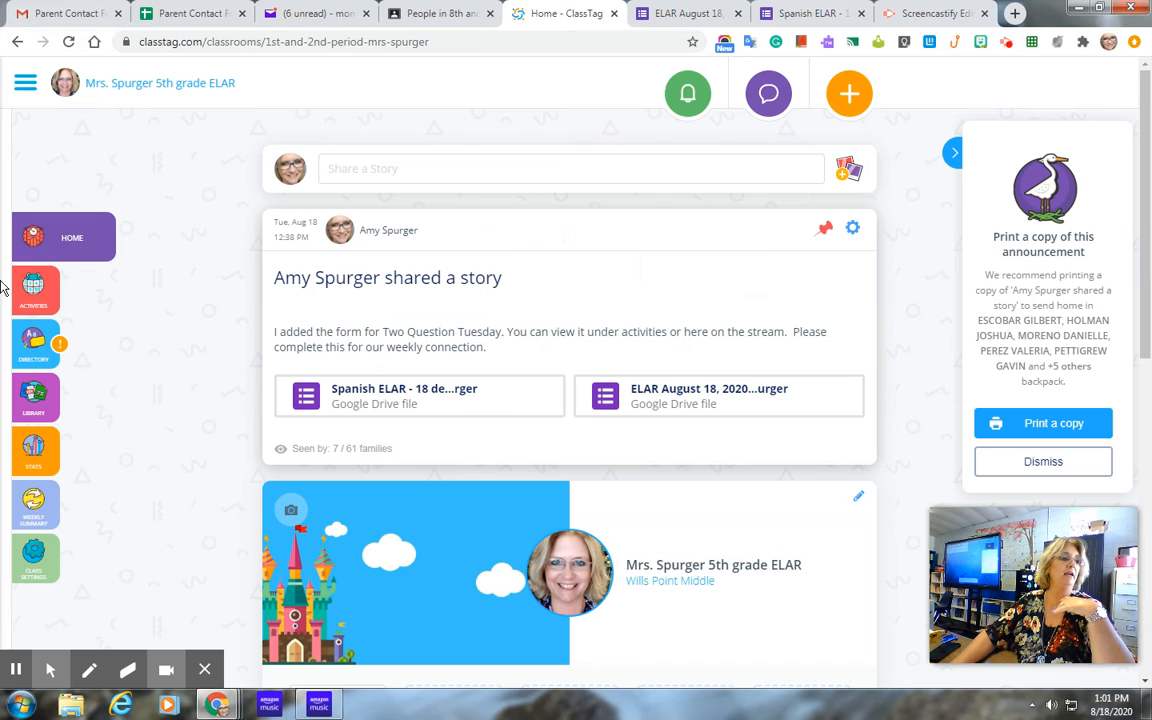
Unpin the Two Question Tuesday story and open the Classroom presentation linked below the class banner.
left_click(822, 231)
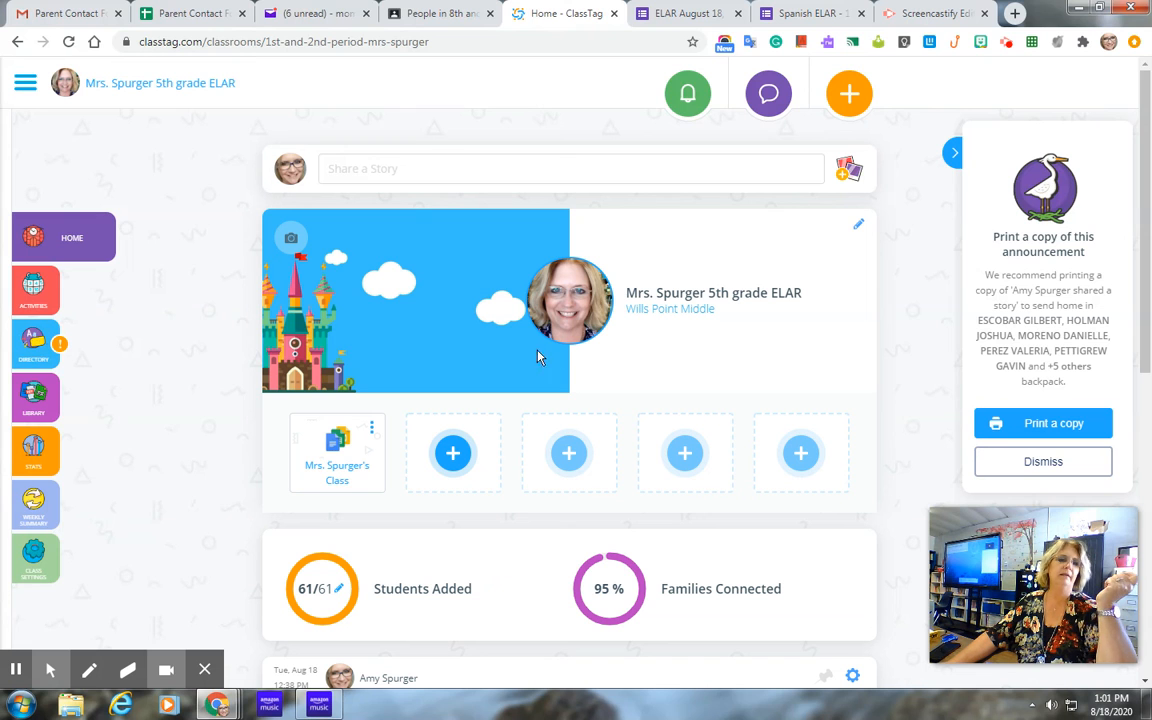
scroll(395, 360, "down", 2)
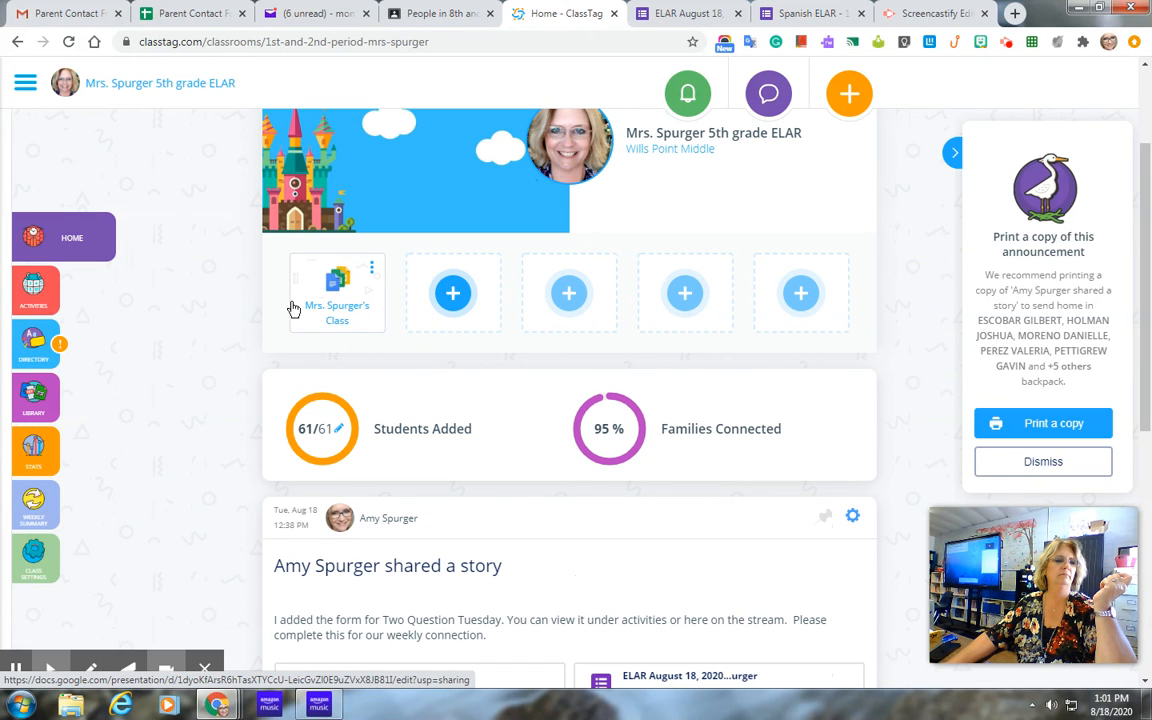
left_click(332, 280)
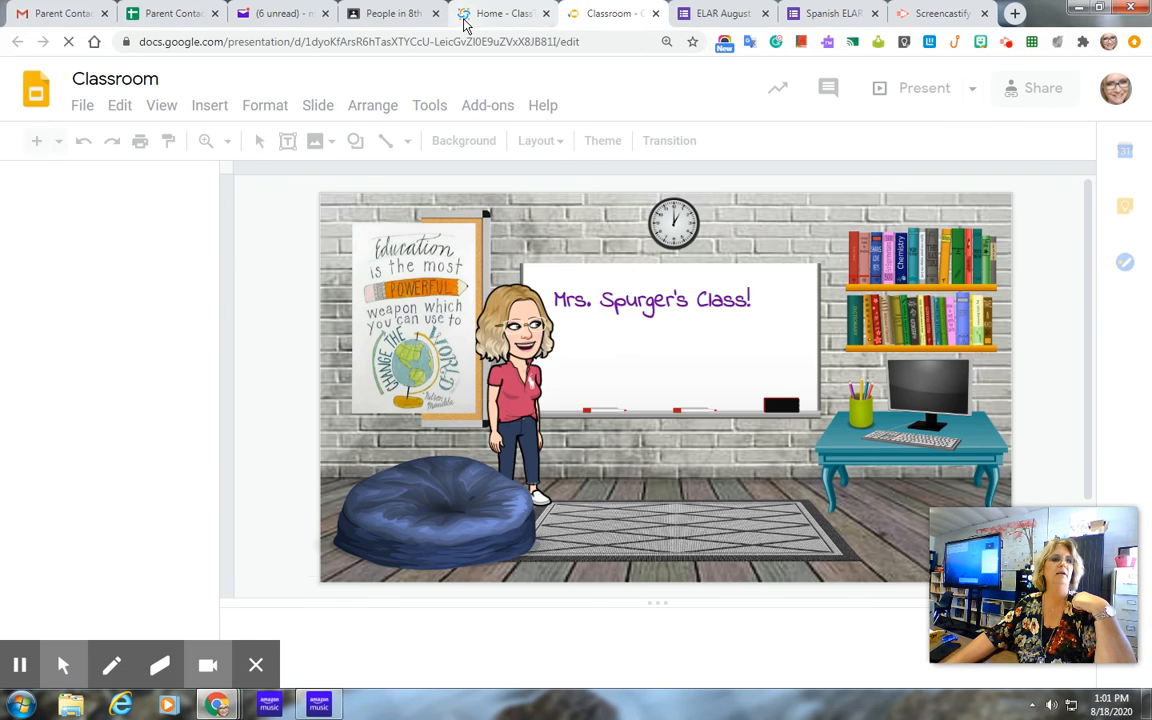
Return to the ClassTag home page and pin the Two Question Tuesday story from Aug 18 again.
left_click(478, 14)
scroll(496, 432, "down", 2)
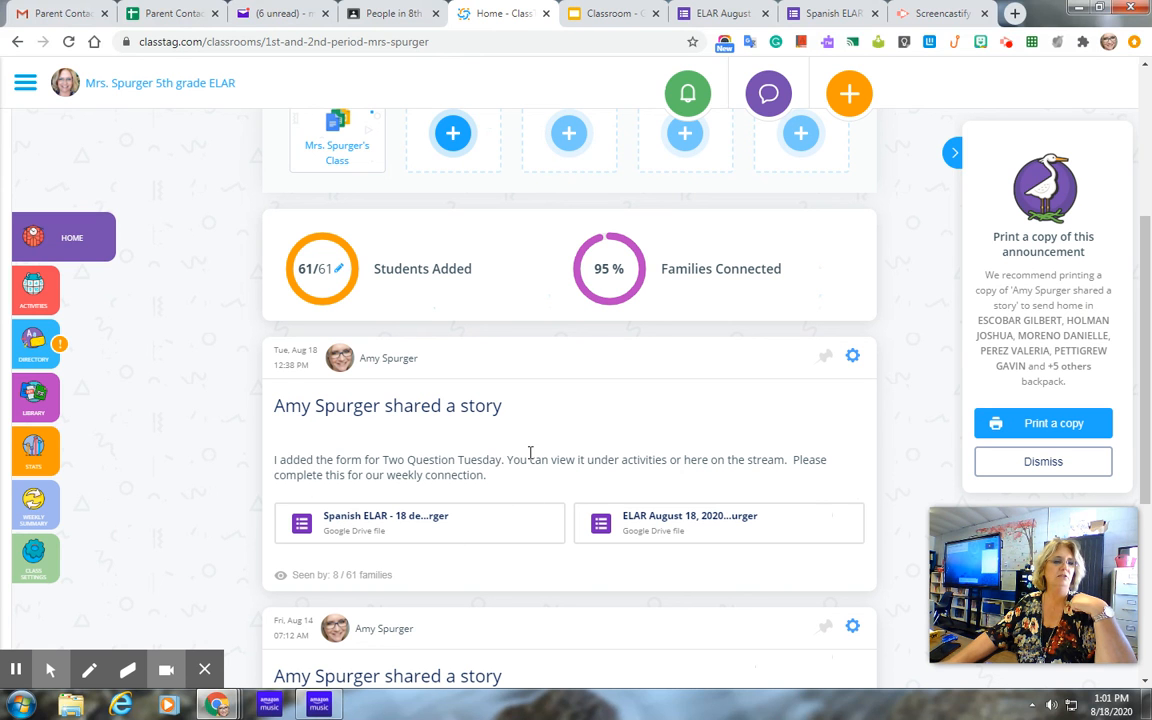
left_click(826, 360)
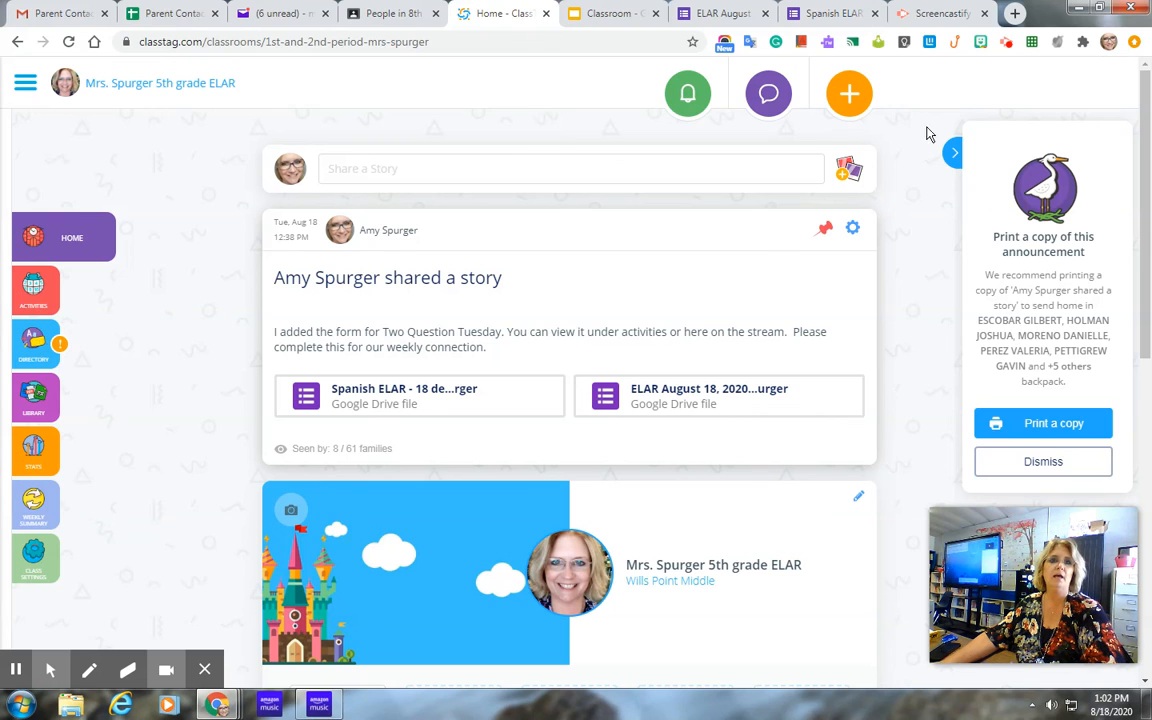
left_click(1010, 46)
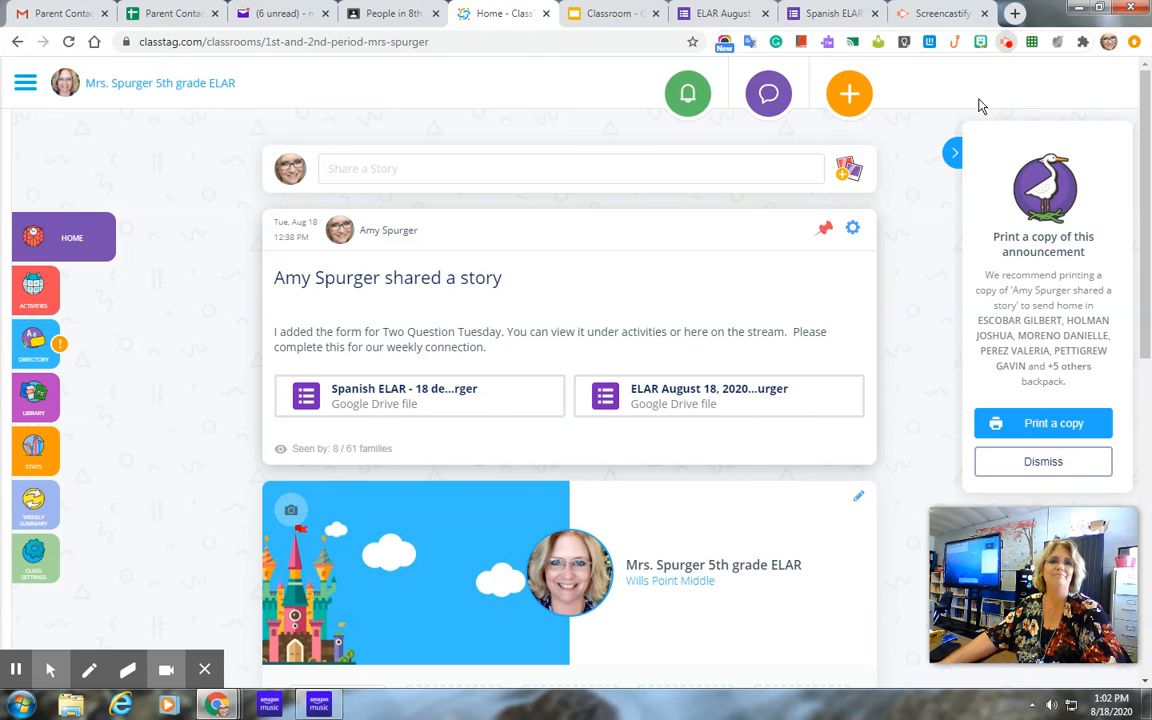